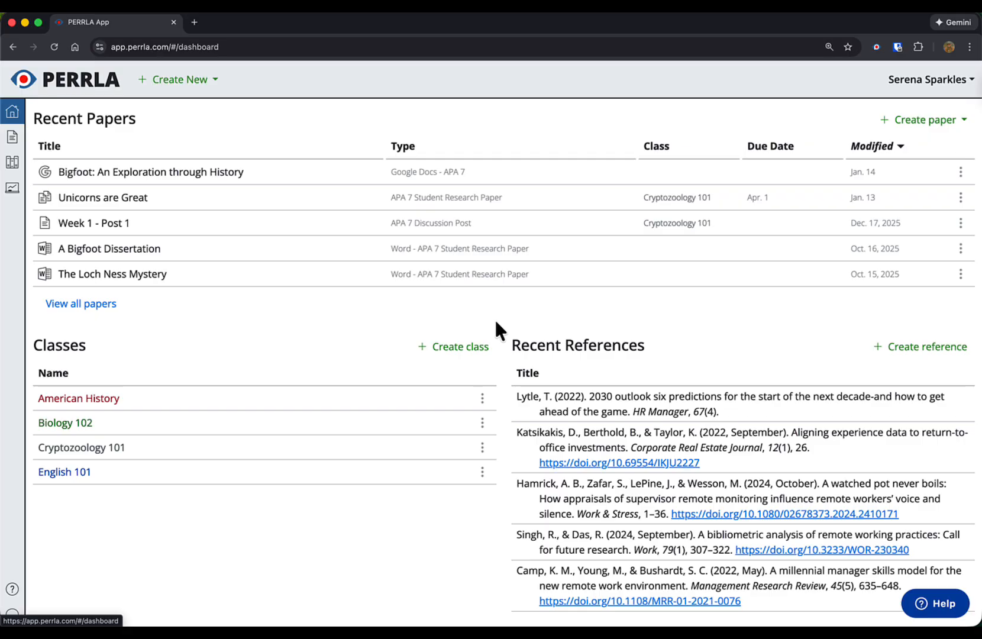
Start a new student research paper in APA 7 format titled "Bigfoot: The Truth Revealed".
click(200, 89)
mouse_move(208, 106)
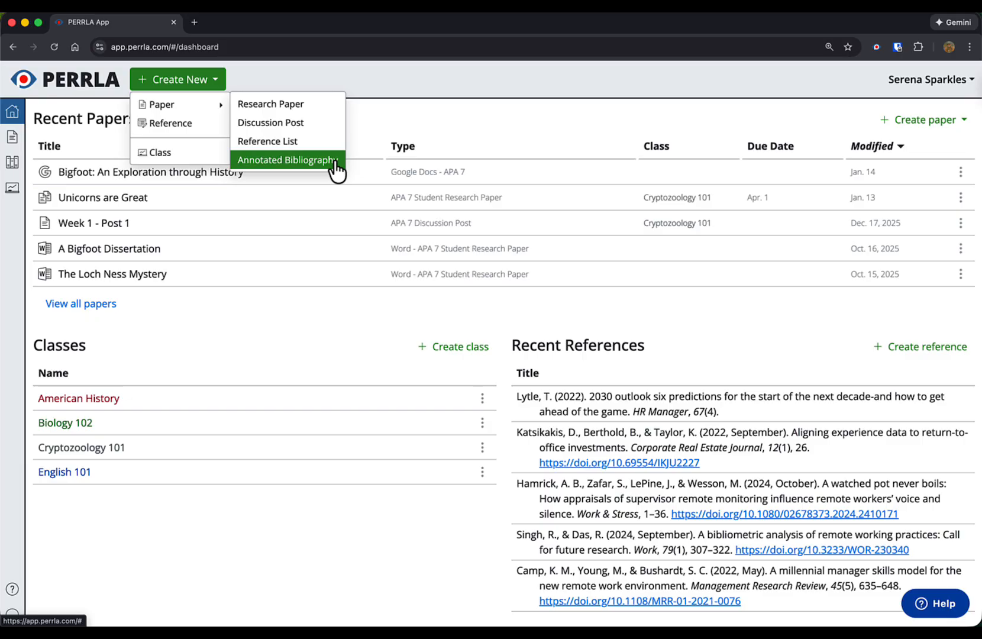
click(324, 116)
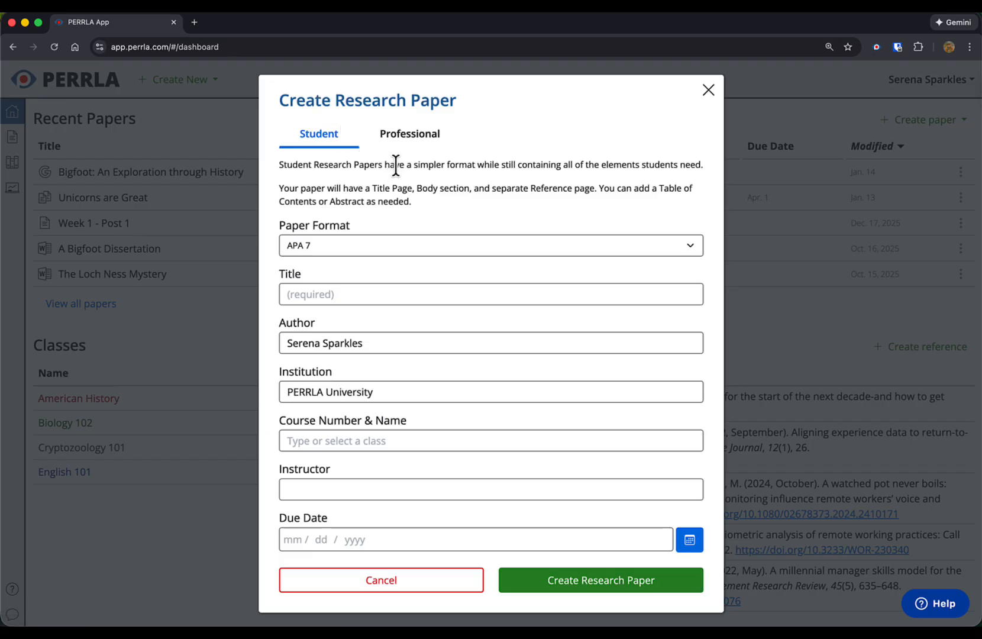
click(376, 244)
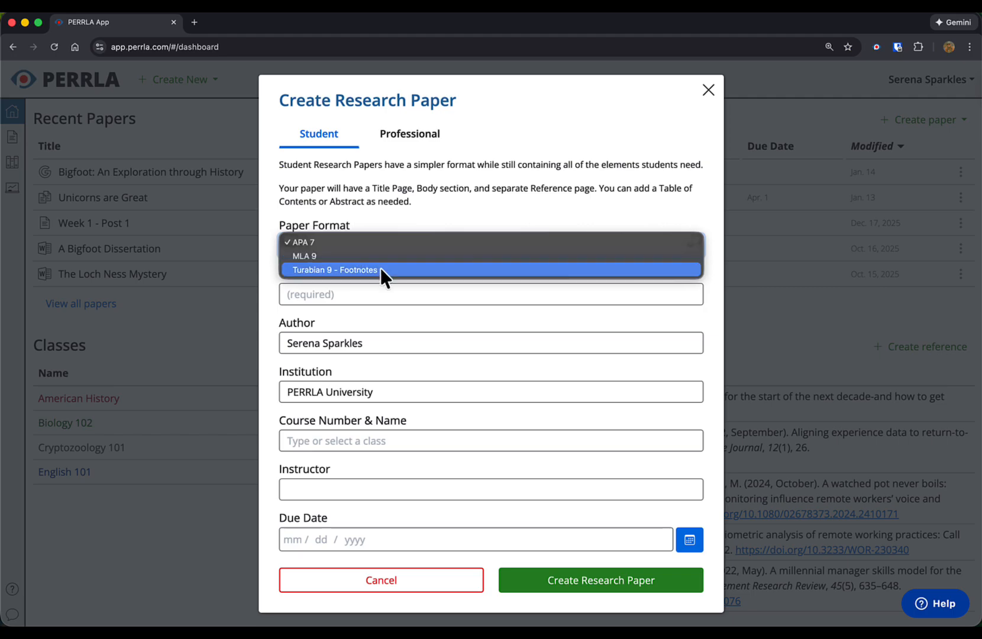
click(390, 189)
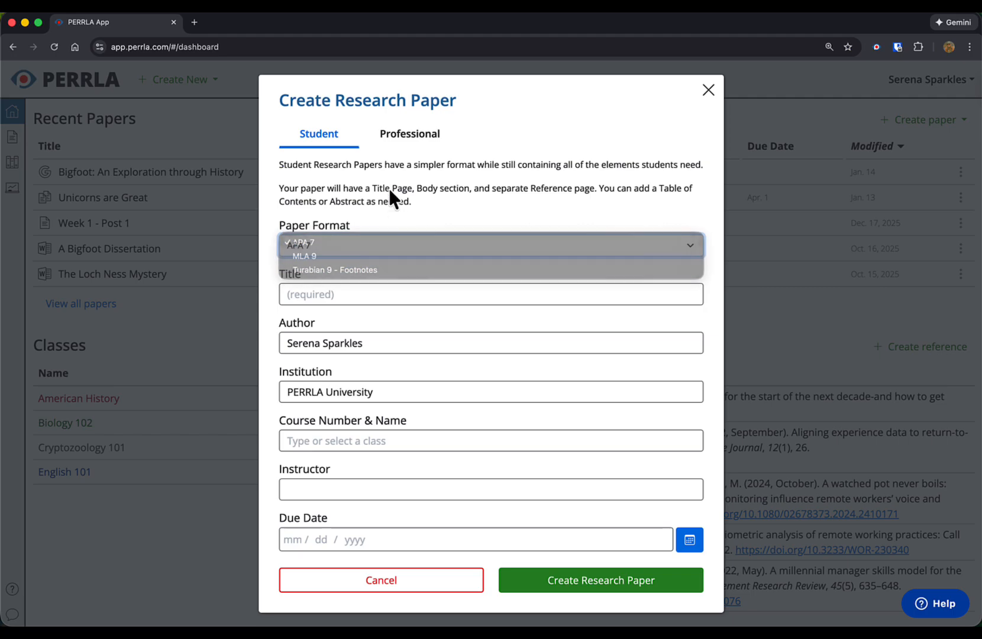
click(337, 296)
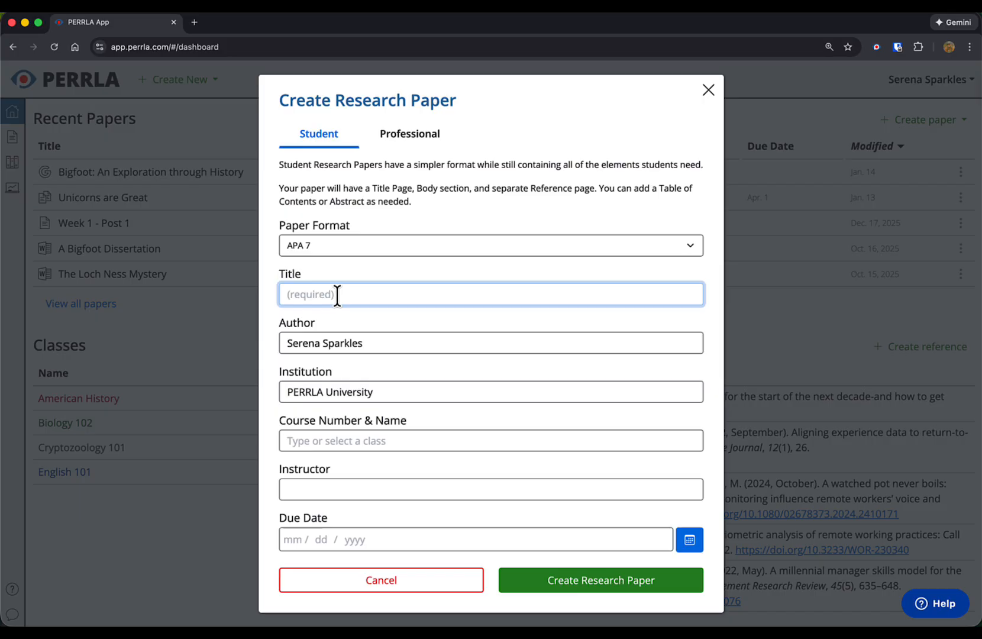
text(Bigfoot )
text( The Truth Revealed)
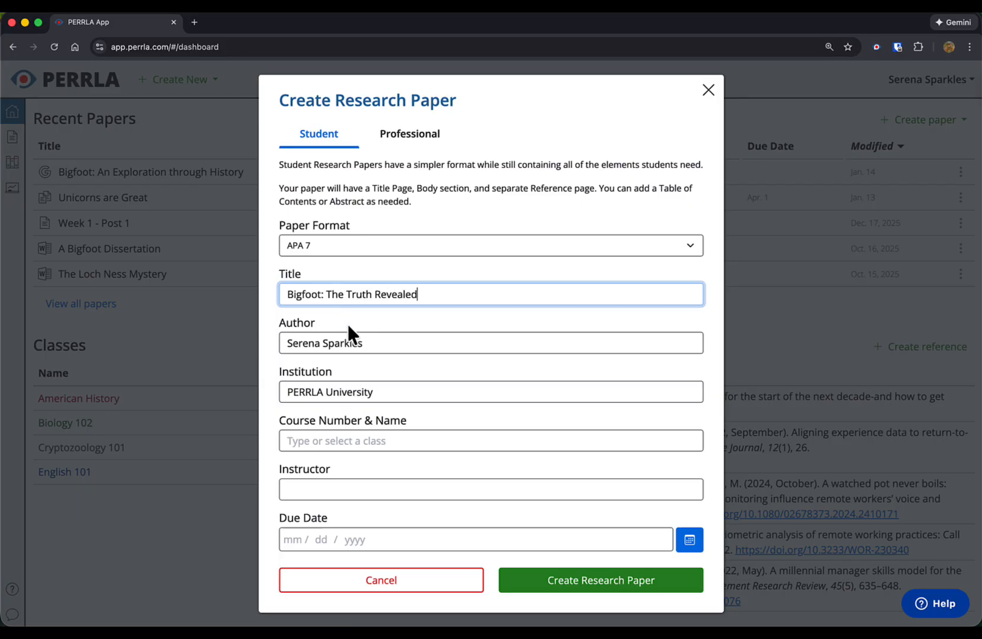
click(348, 325)
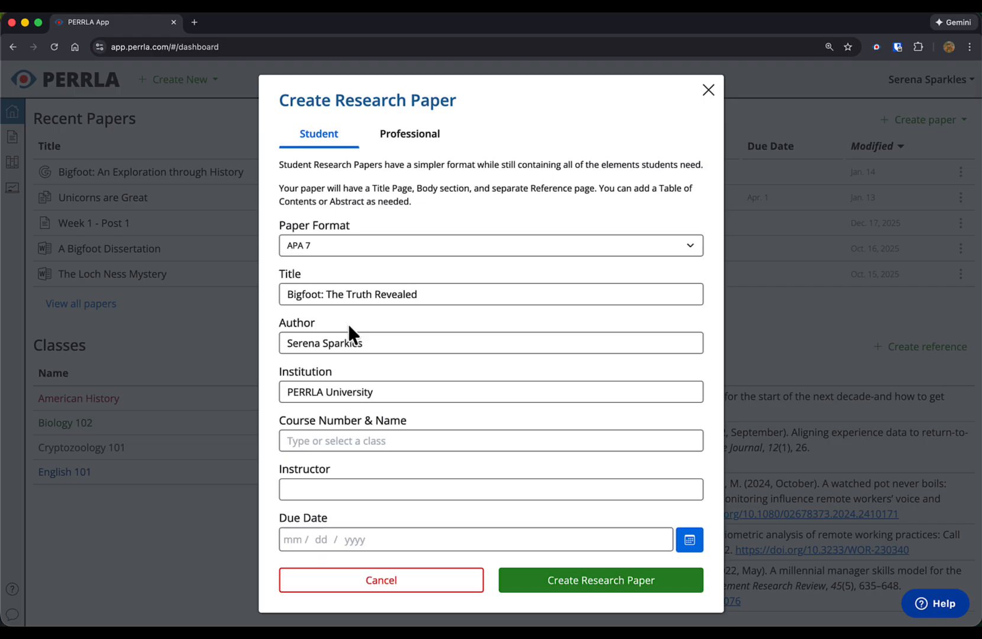
Assign the paper to Cryptozoology 101 with due date 04/01/2026 and create it.
click(346, 440)
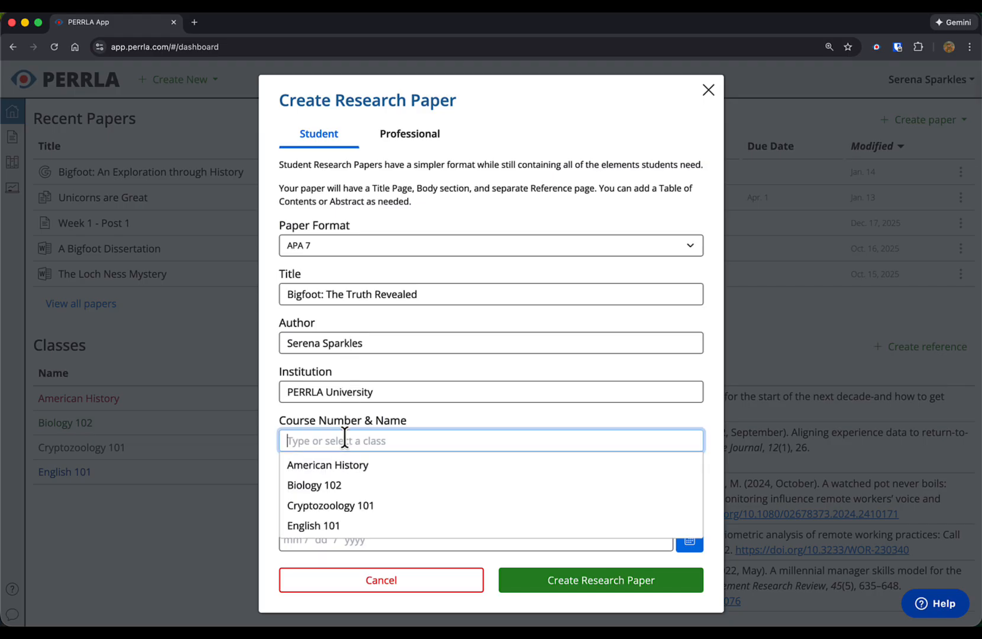
click(349, 504)
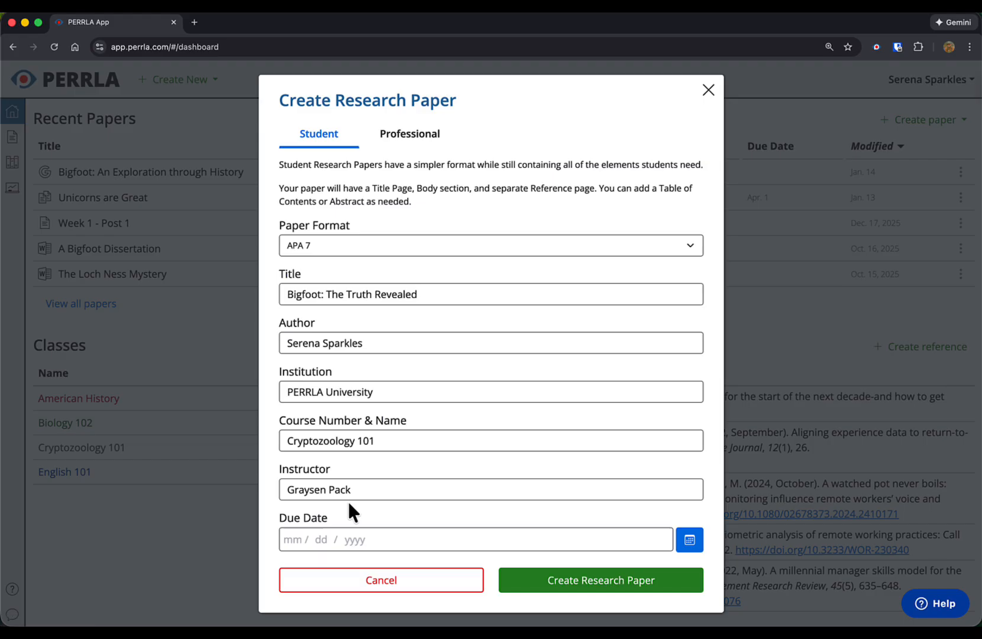
click(291, 540)
text(04 / 01 / )
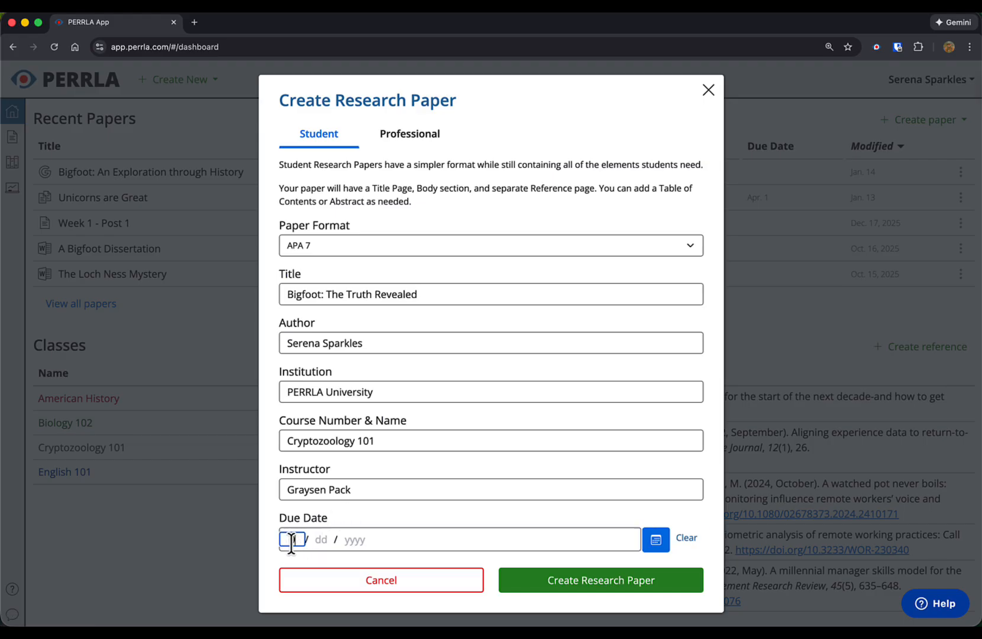
text(2026)
click(525, 585)
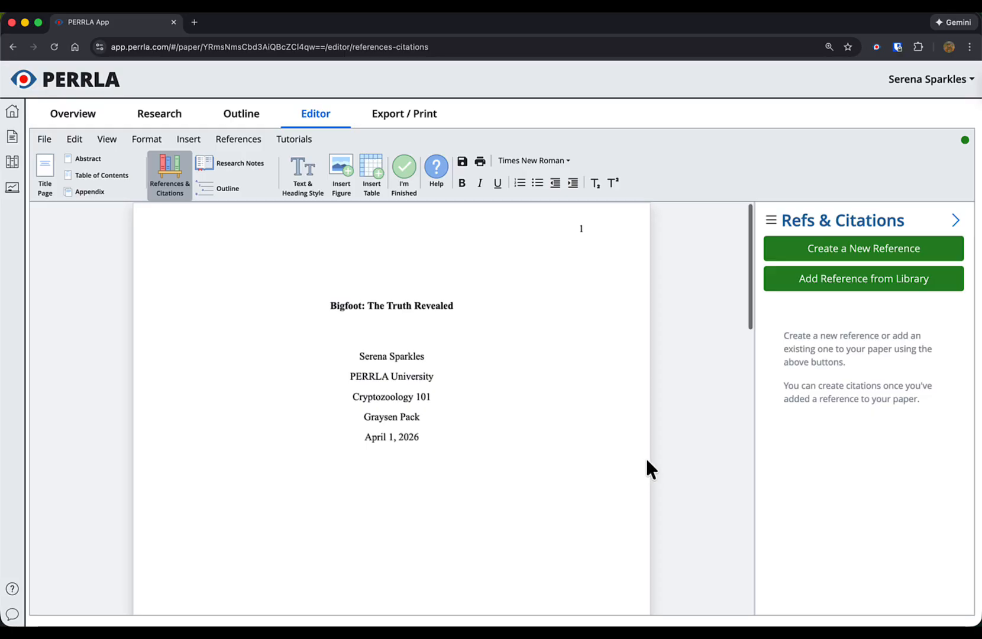
Look through the new paper's title and body pages and the editor's list of paper sections and tools.
scroll(644, 459, down, 10)
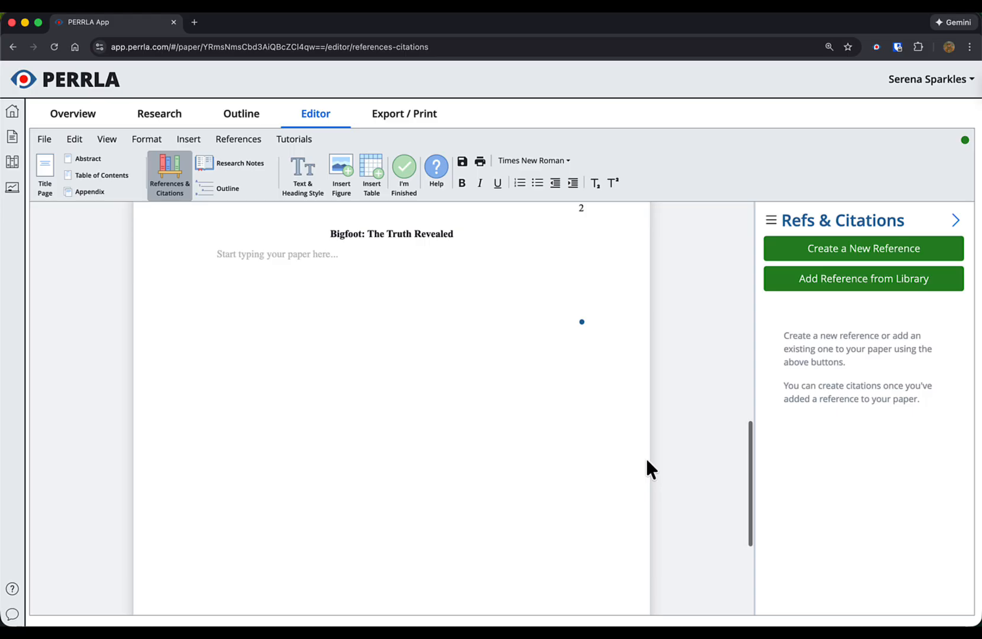
scroll(647, 461, up, 1)
scroll(646, 460, up, 8)
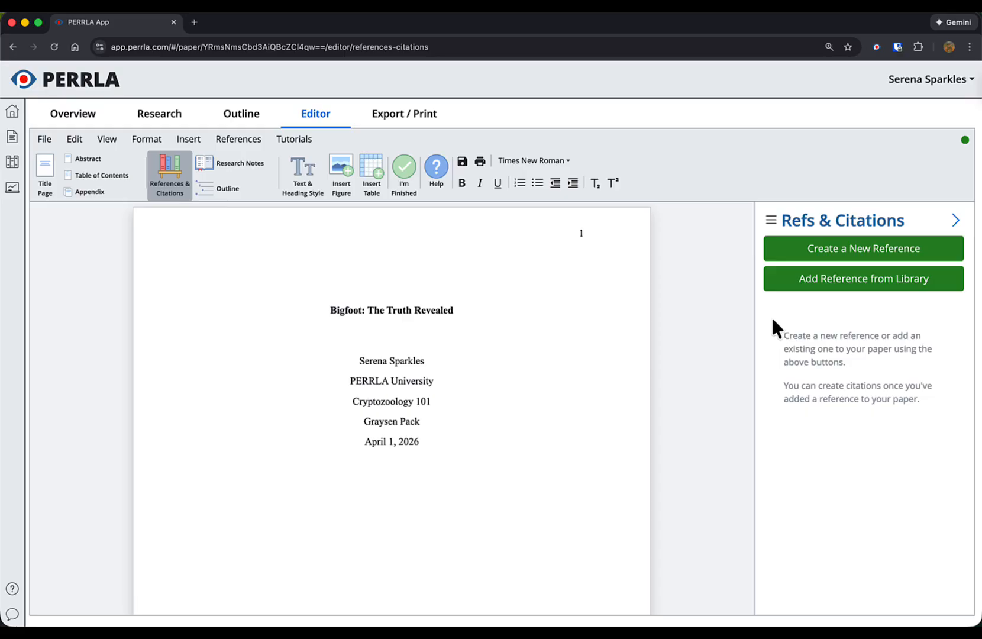
click(771, 221)
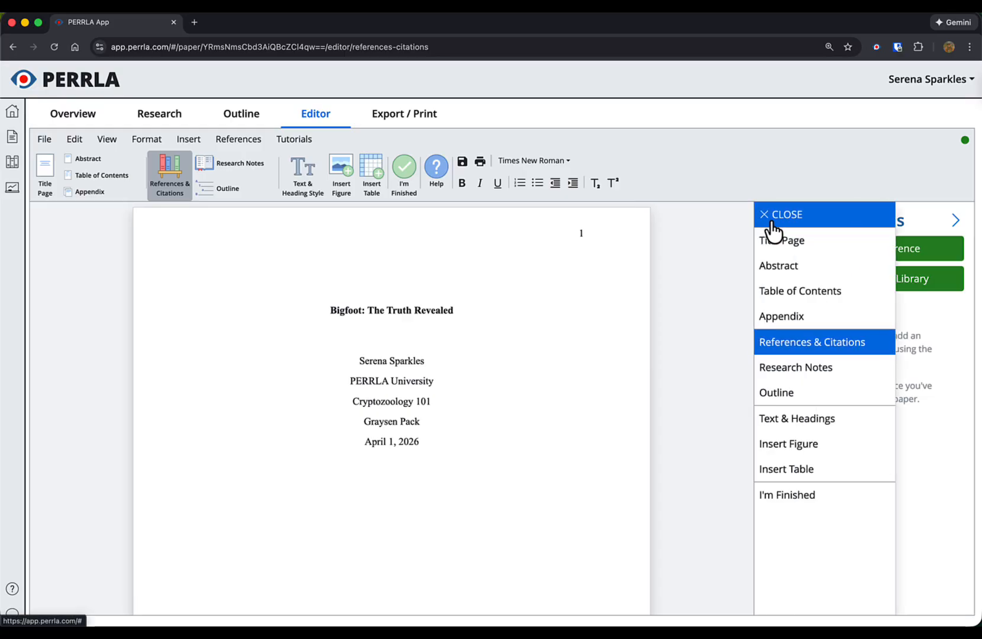
click(773, 215)
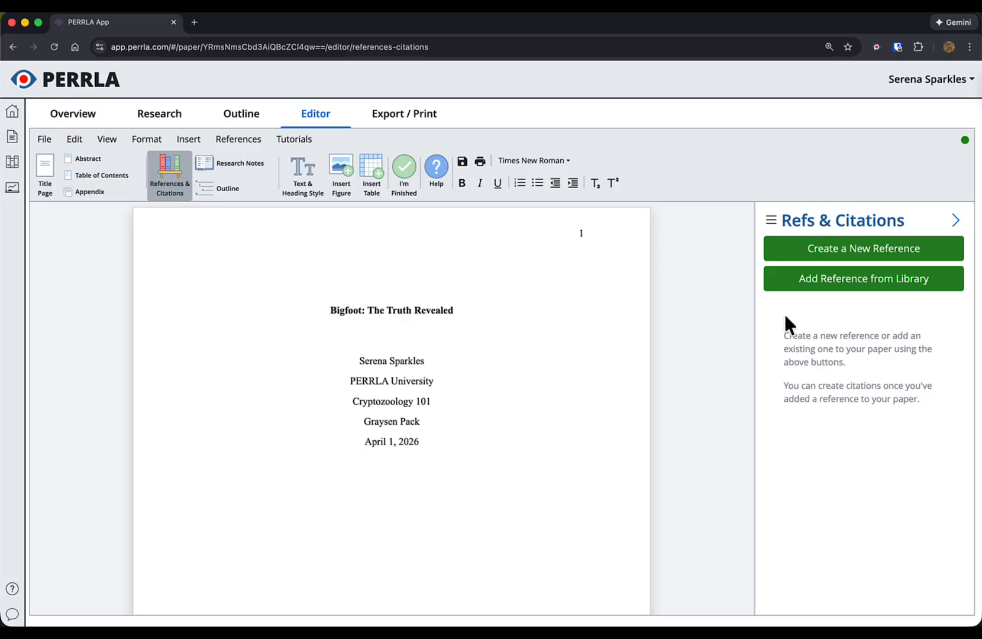
scroll(651, 379, down, 8)
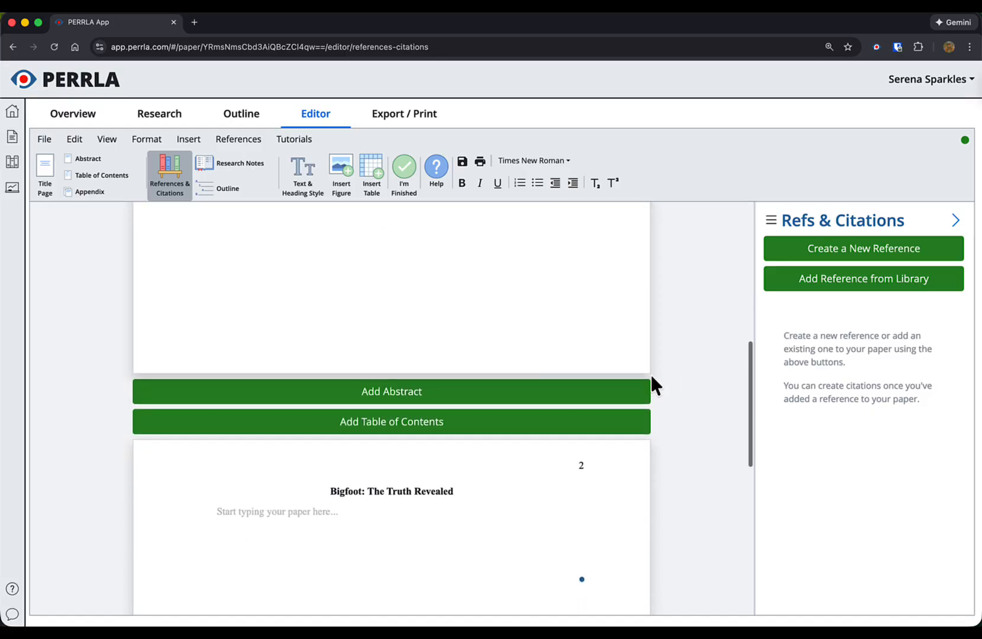
scroll(651, 375, down, 5)
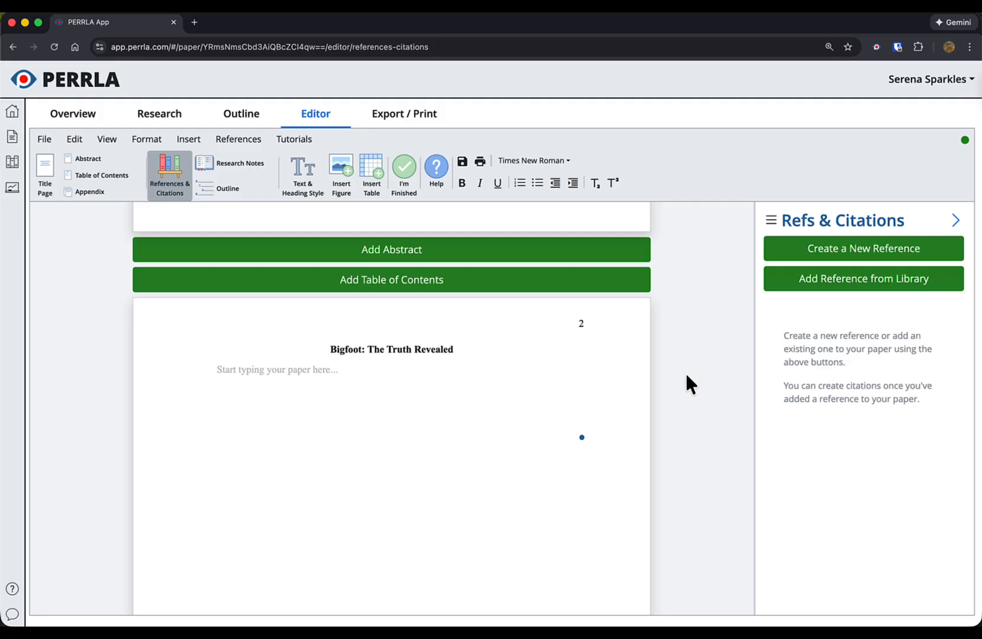
Search the reference library for "bigfoot" and add the 2007 article "Imagining bigfoot" to the paper.
click(778, 289)
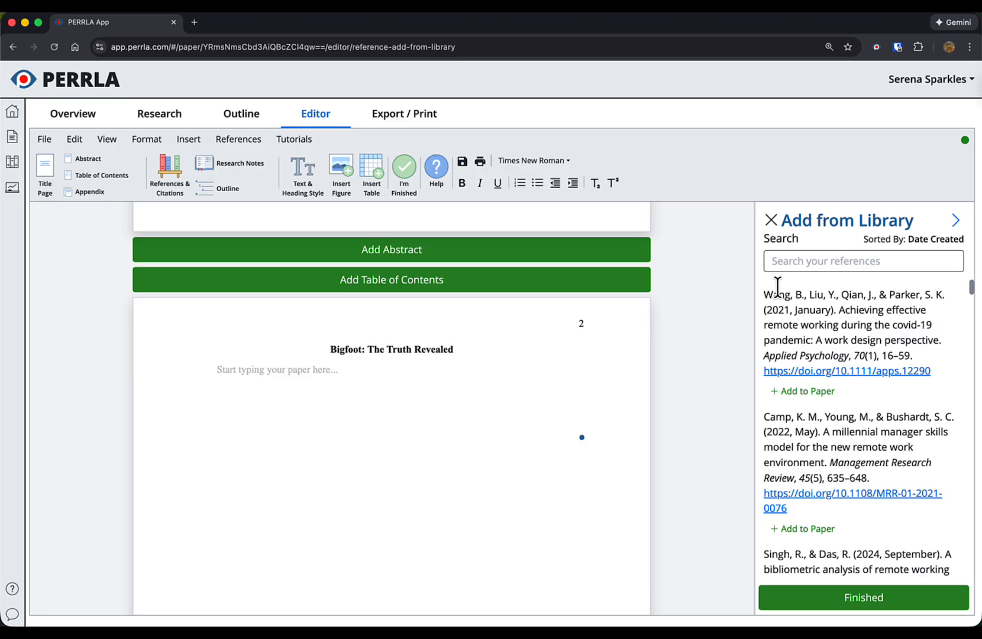
click(804, 258)
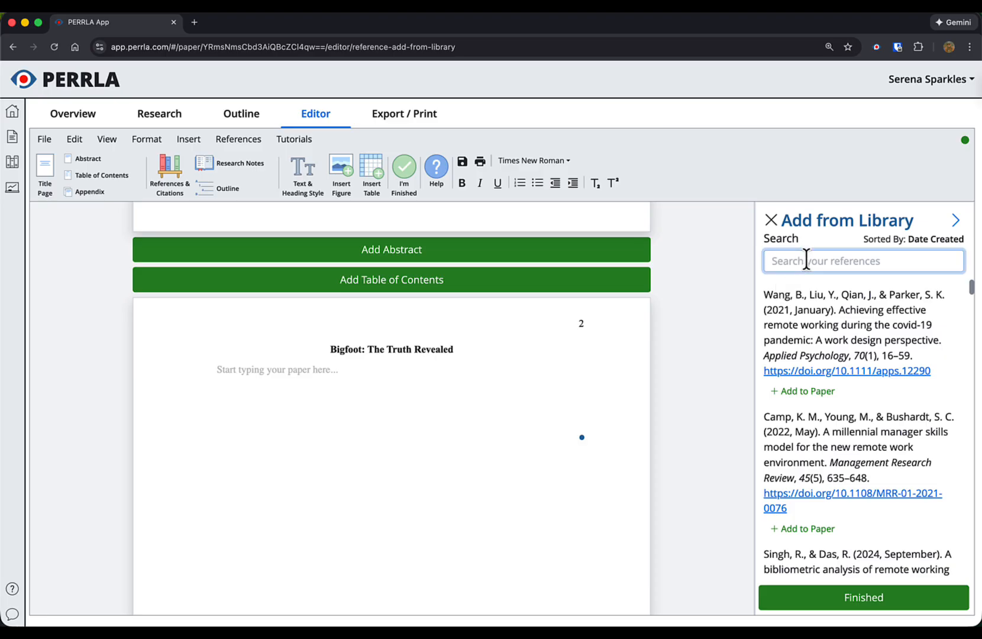
text(bigfoot)
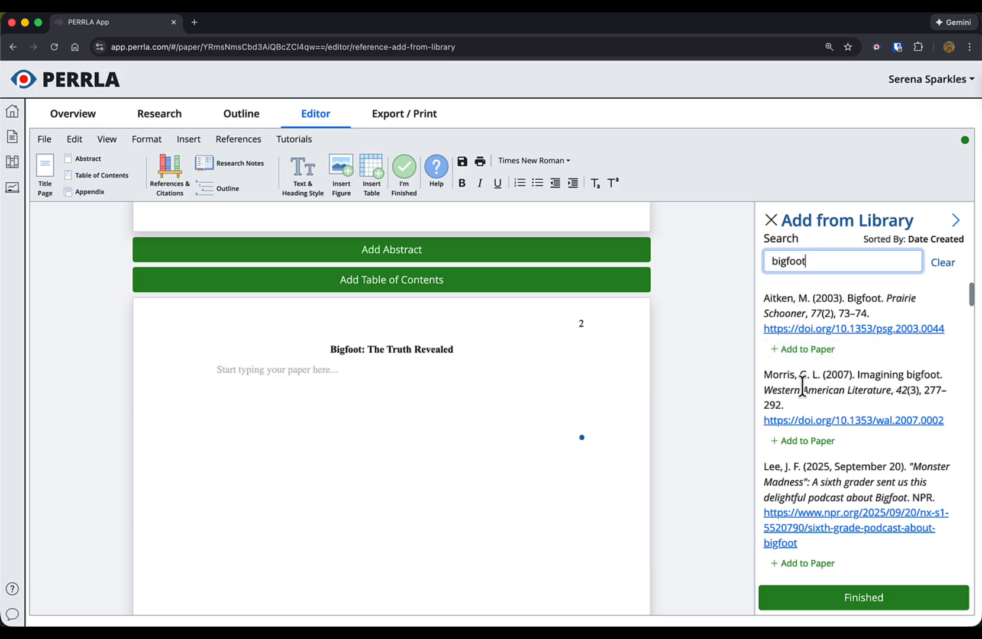
click(816, 444)
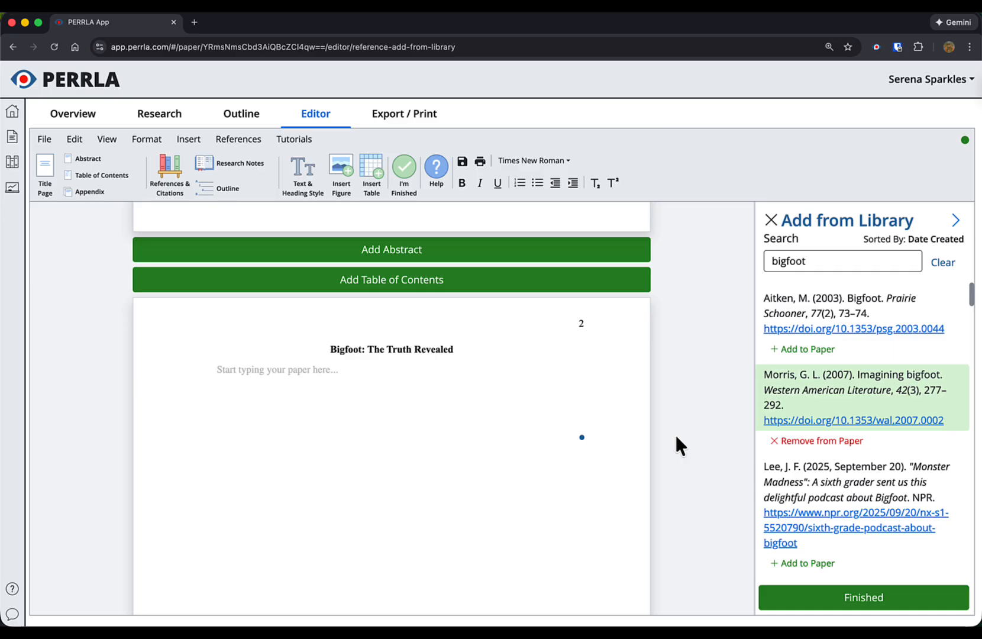
scroll(675, 433, down, 10)
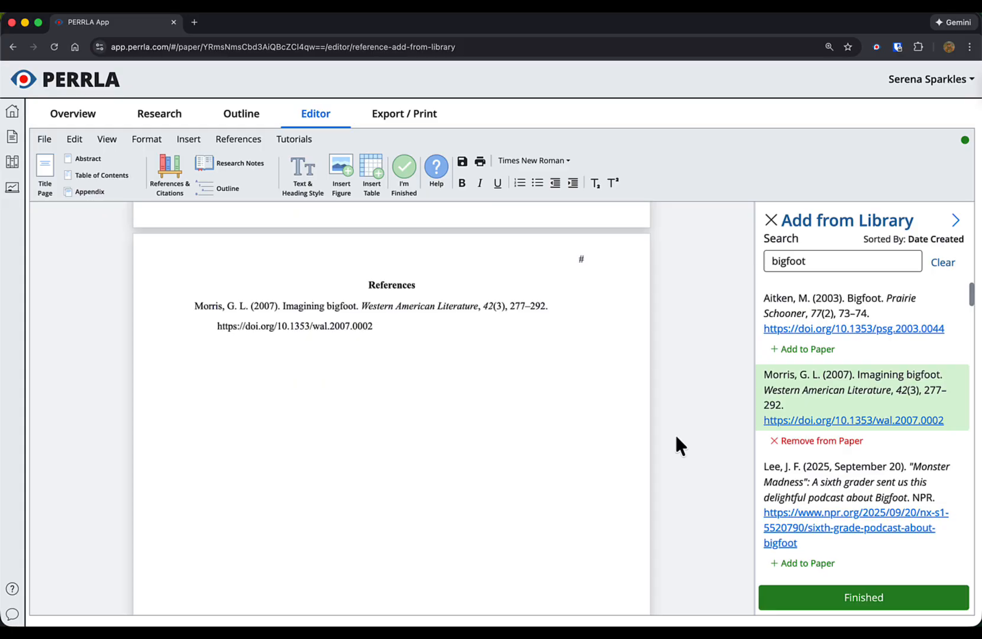
Add the 2003 Prairie Schooner article "Bigfoot" and the NPR "Monster Madness" reference to the paper, and finish adding from the library.
click(818, 355)
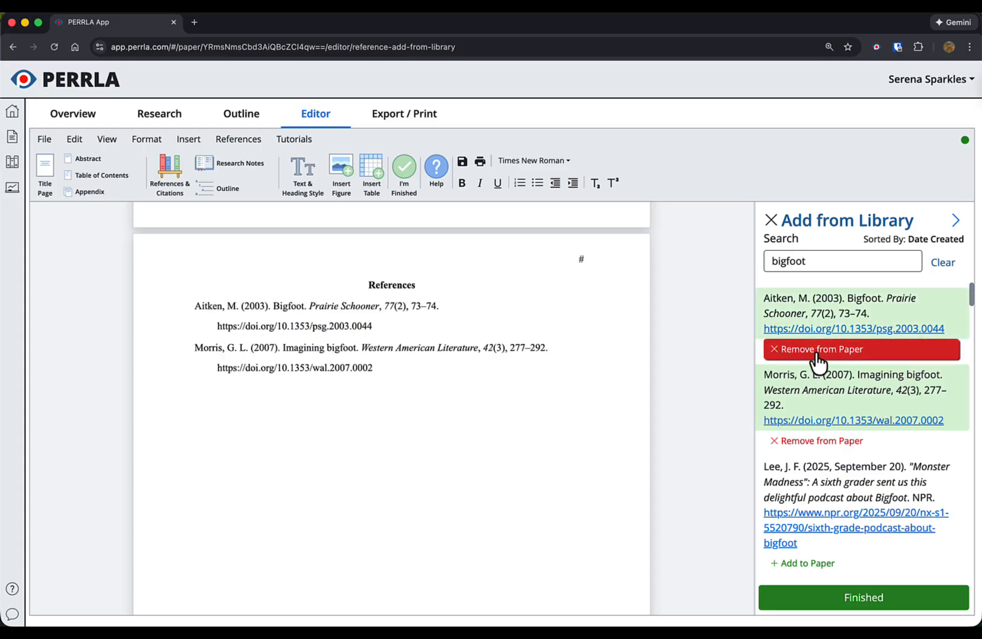
click(808, 565)
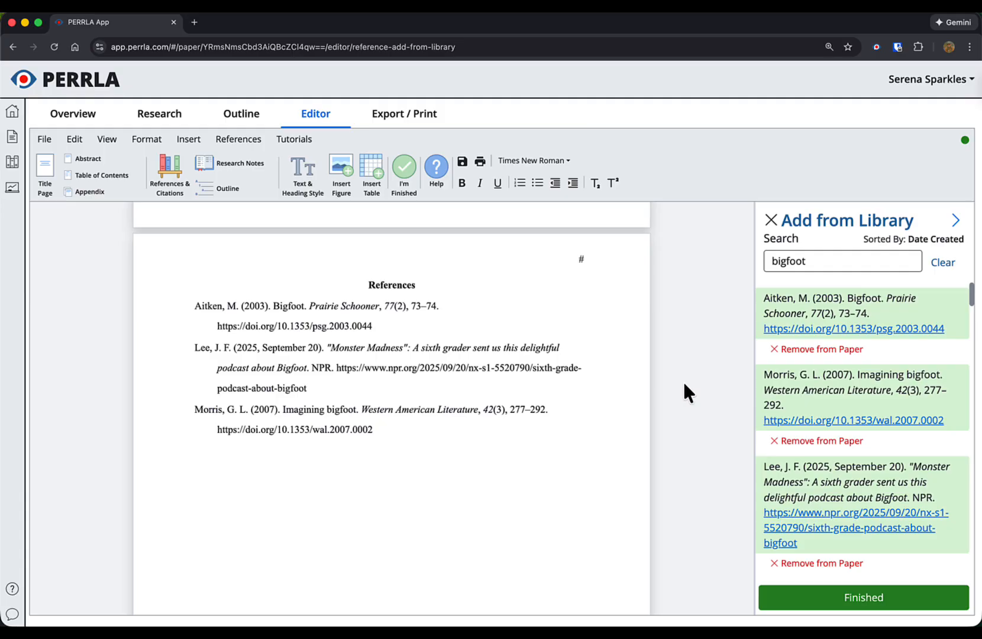
click(783, 602)
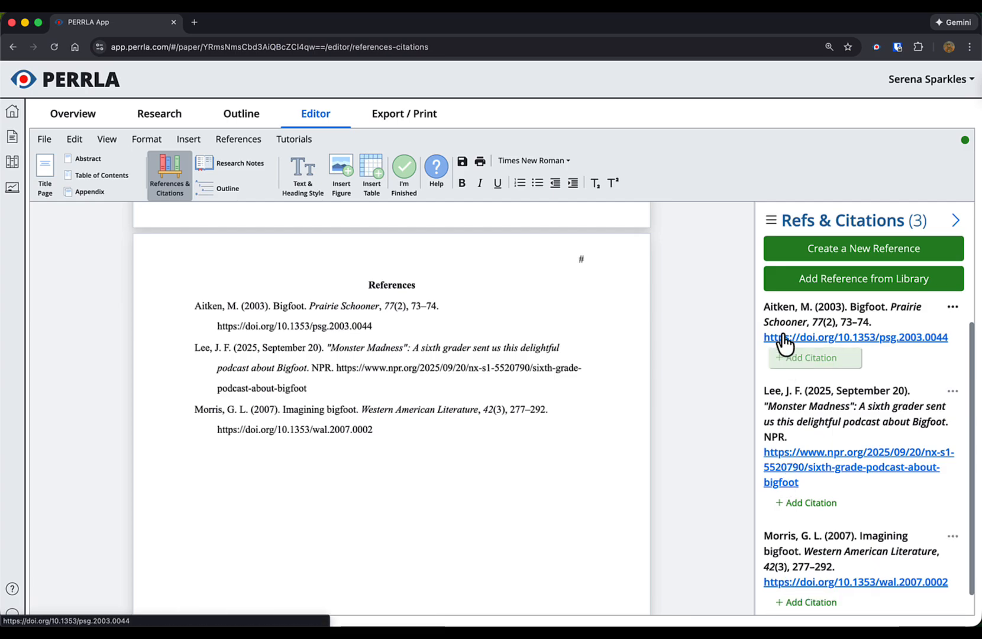
Start a new reference, browse the full list of reference types, and return to the common ones.
click(936, 256)
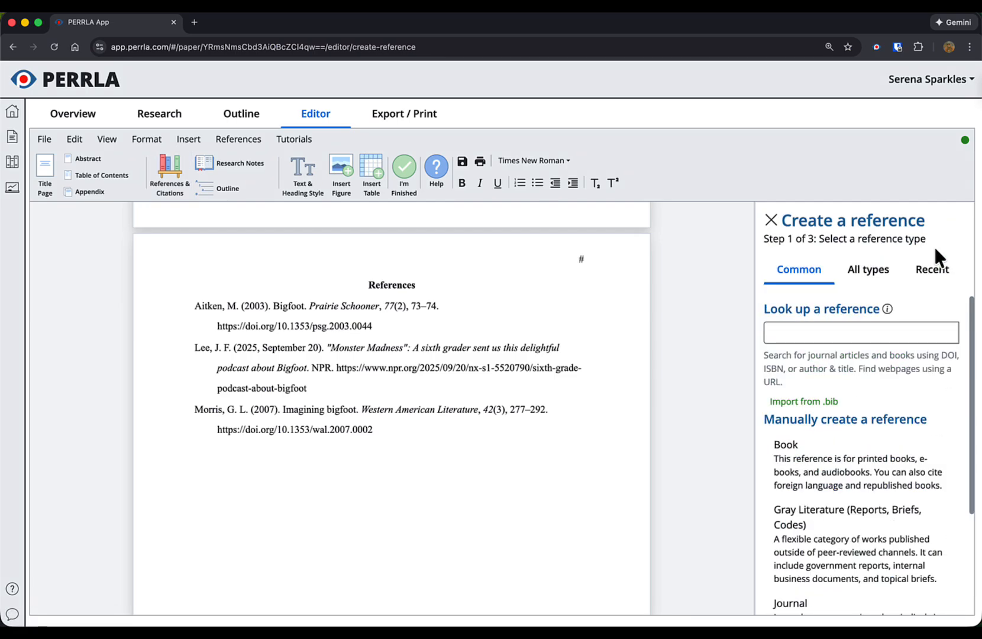
click(878, 286)
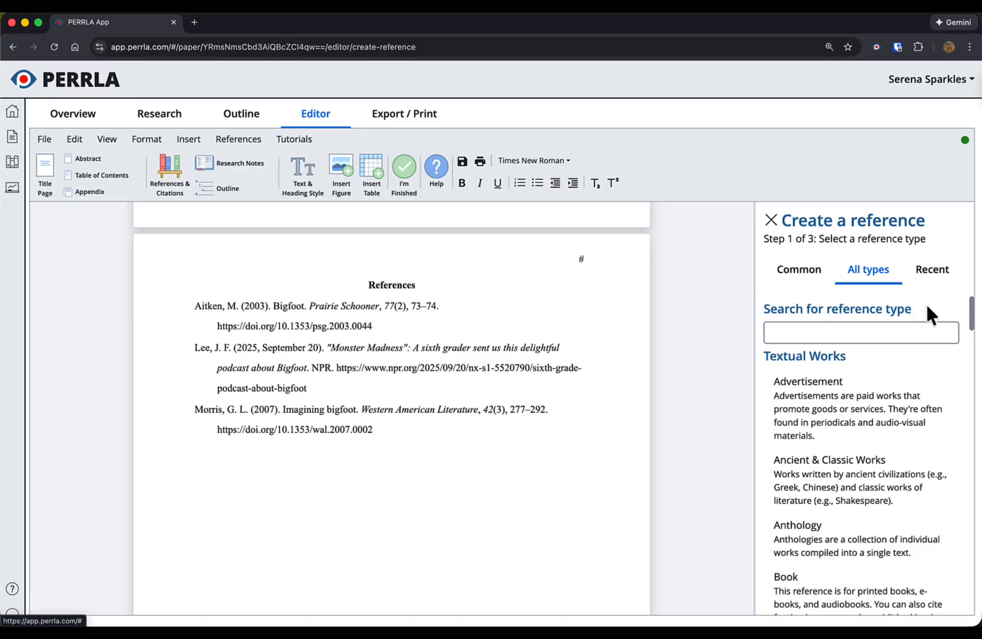
drag(972, 319, 977, 474)
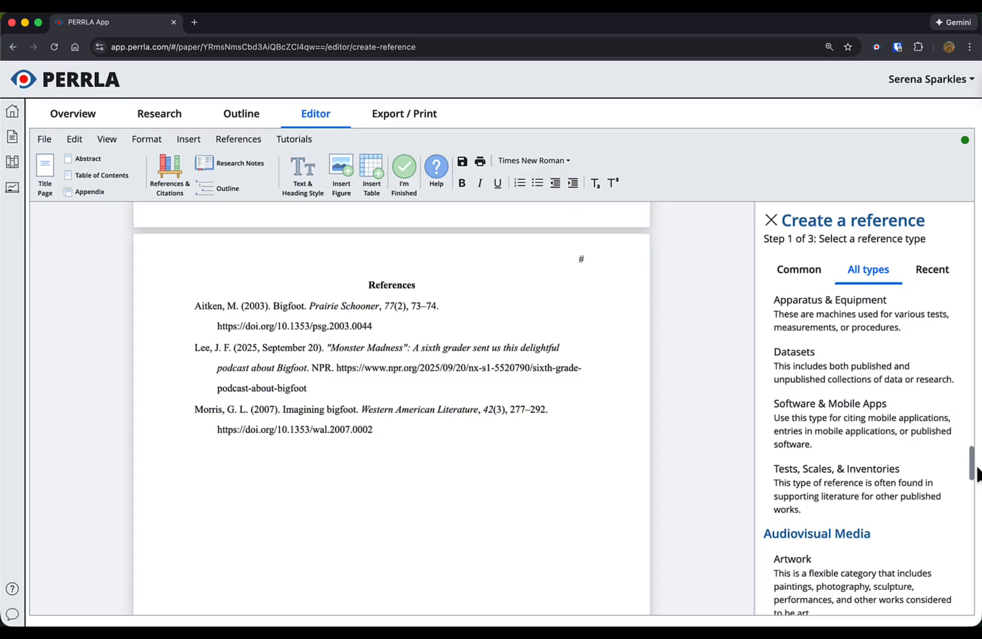
drag(978, 474, 958, 320)
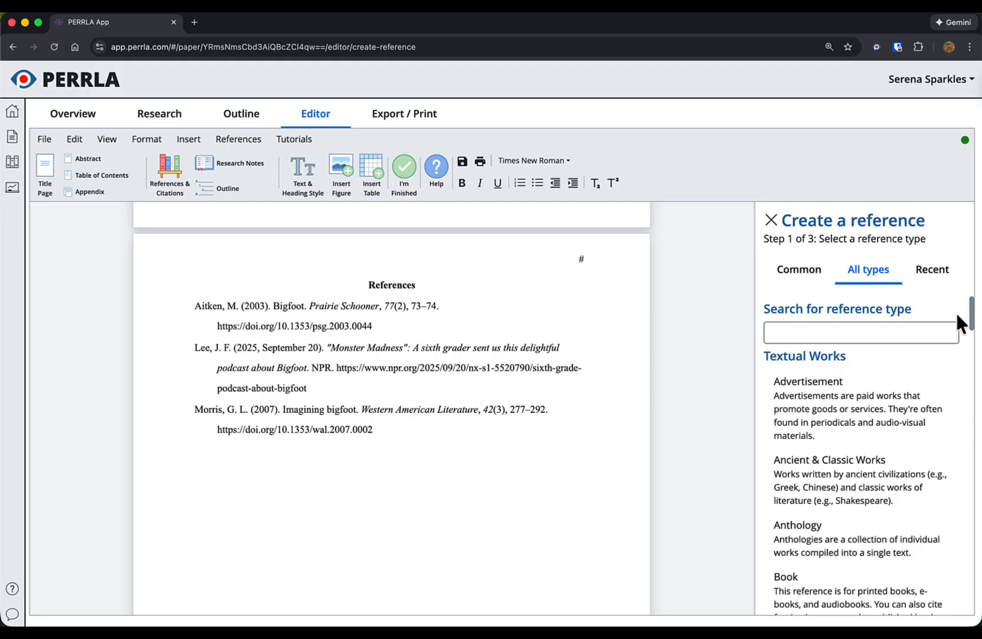
click(815, 277)
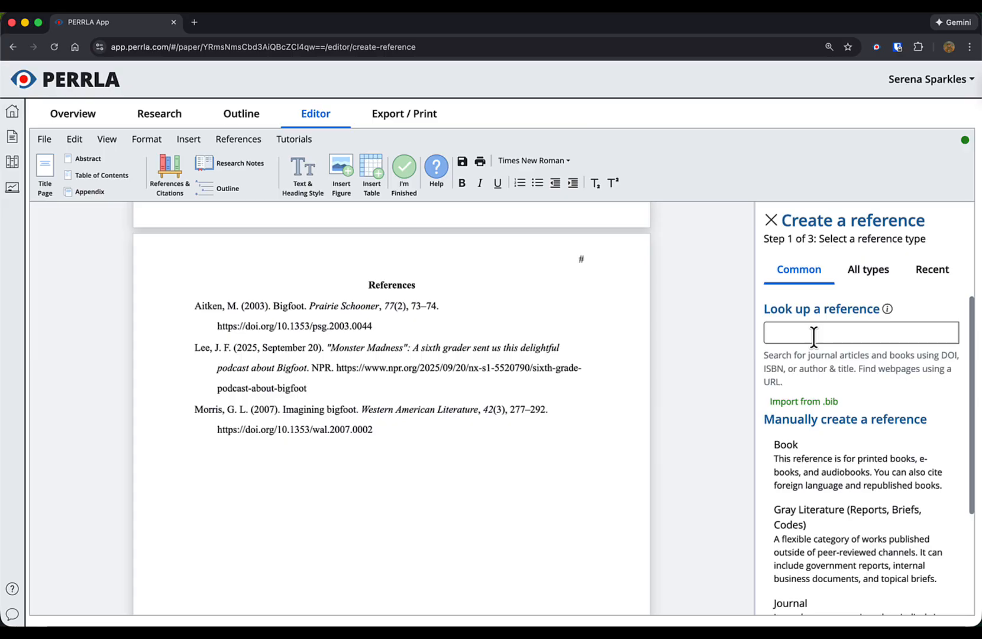
Copy the DOI 10.2307/1499483 for the Bigfoot legend article from the floating notes and paste it into the reference look-up.
click(690, 8)
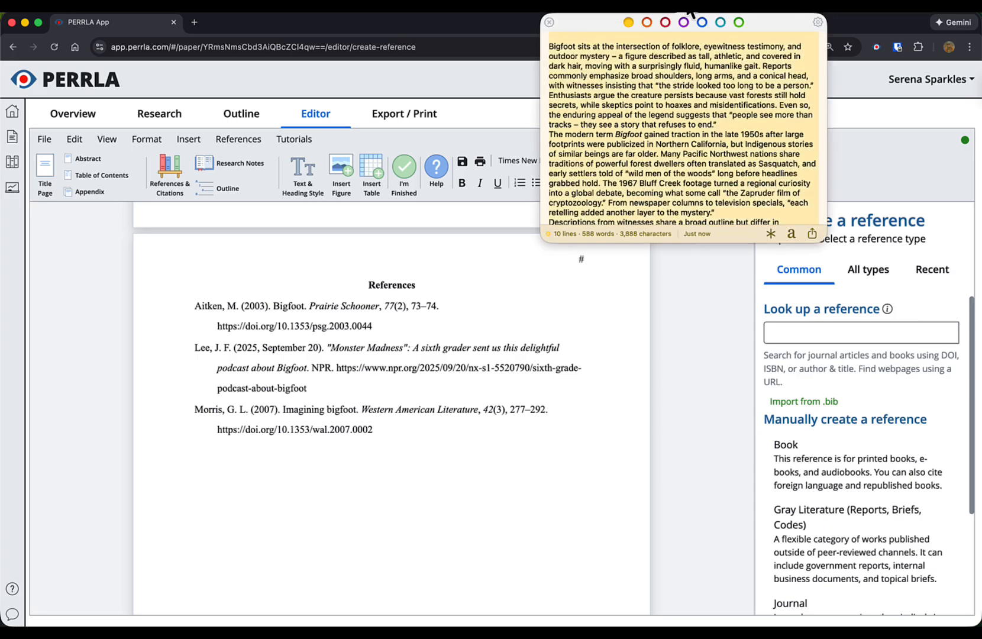
scroll(672, 84, up, 10)
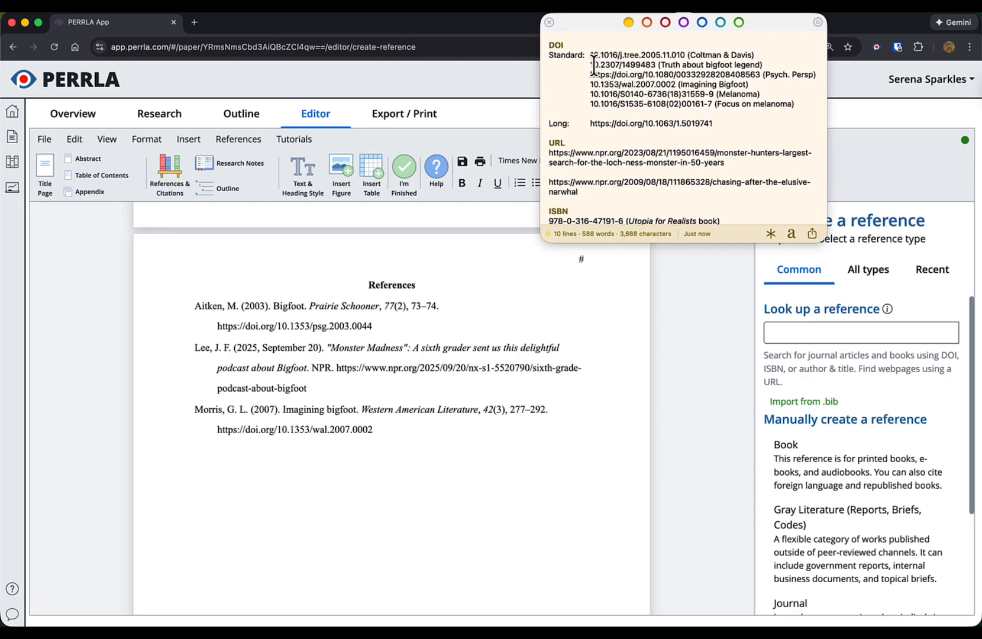
drag(594, 66, 643, 66)
key(super+c)
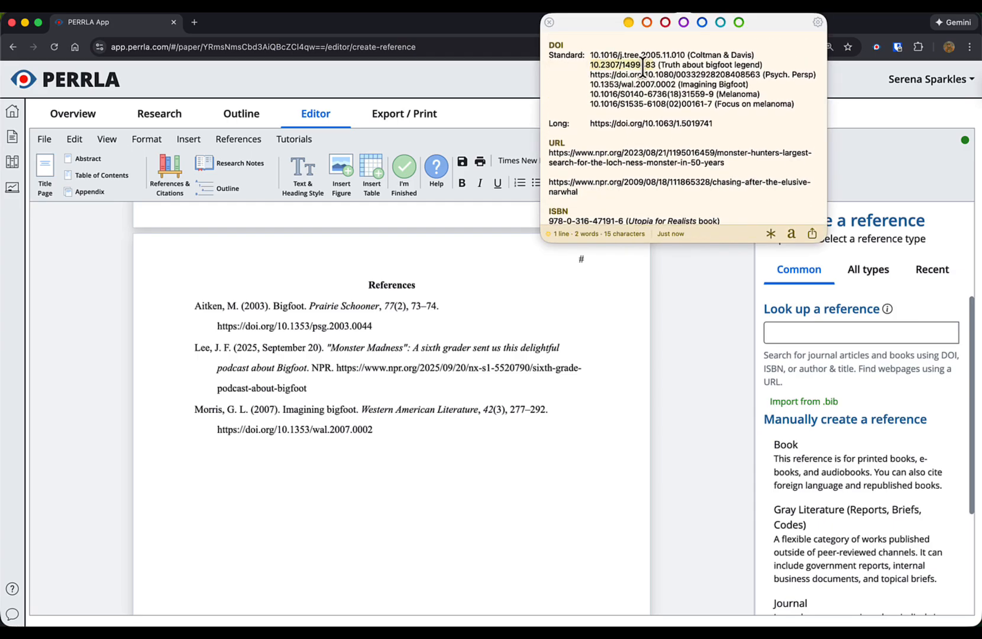
click(688, 7)
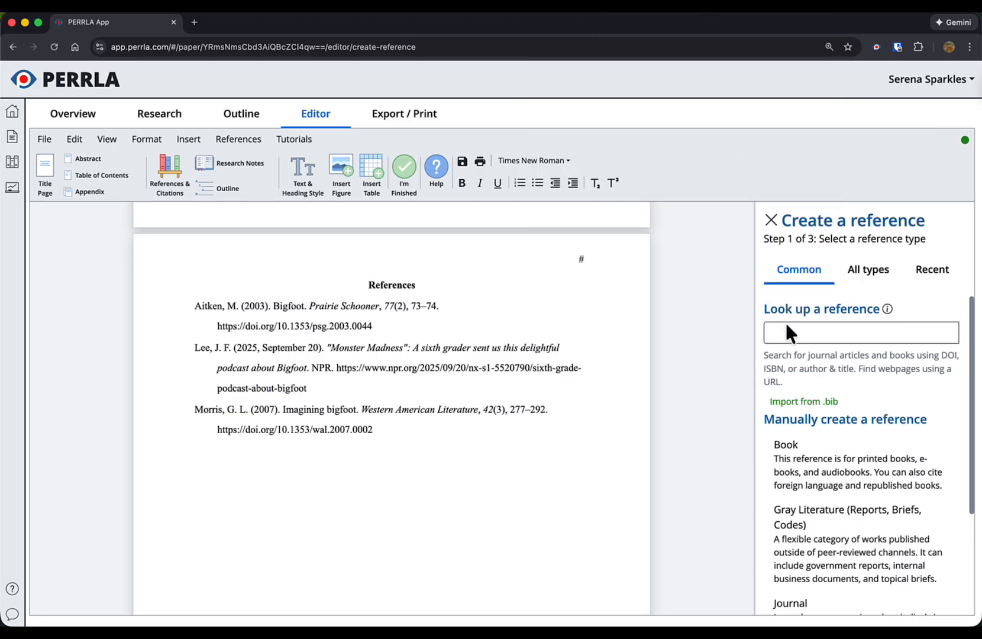
click(787, 327)
key(super+v)
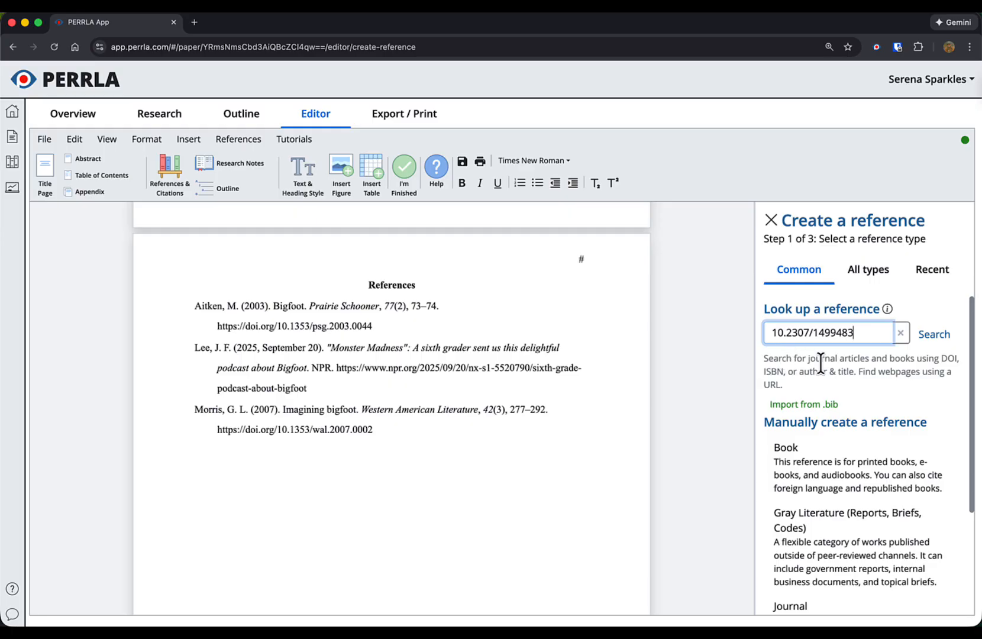
Look up the pasted DOI and review the reference type, format and kind-of-article options, keeping Journal article and a single published article.
click(934, 335)
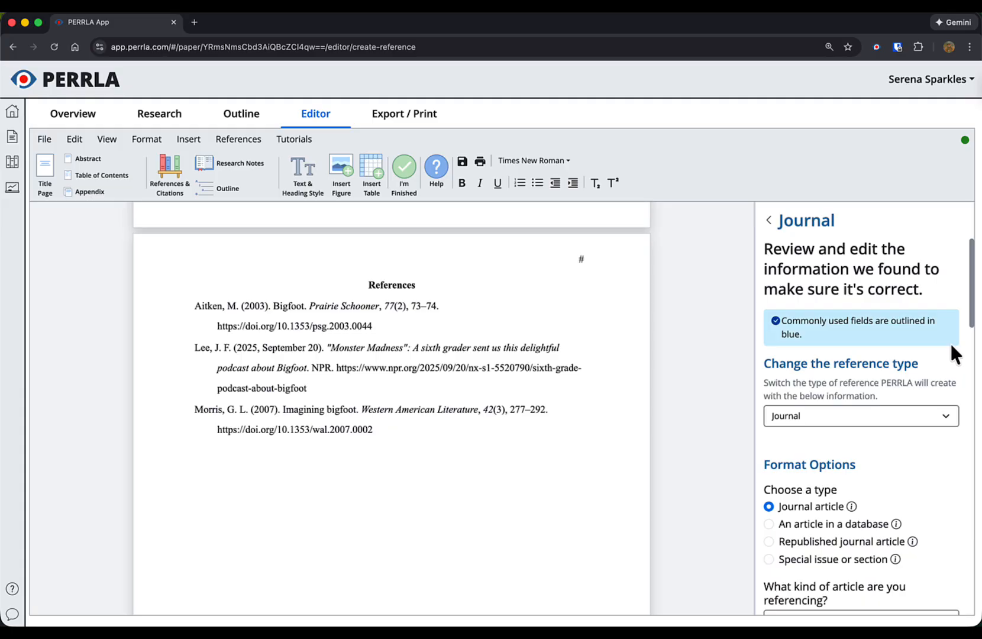
scroll(950, 341, down, 4)
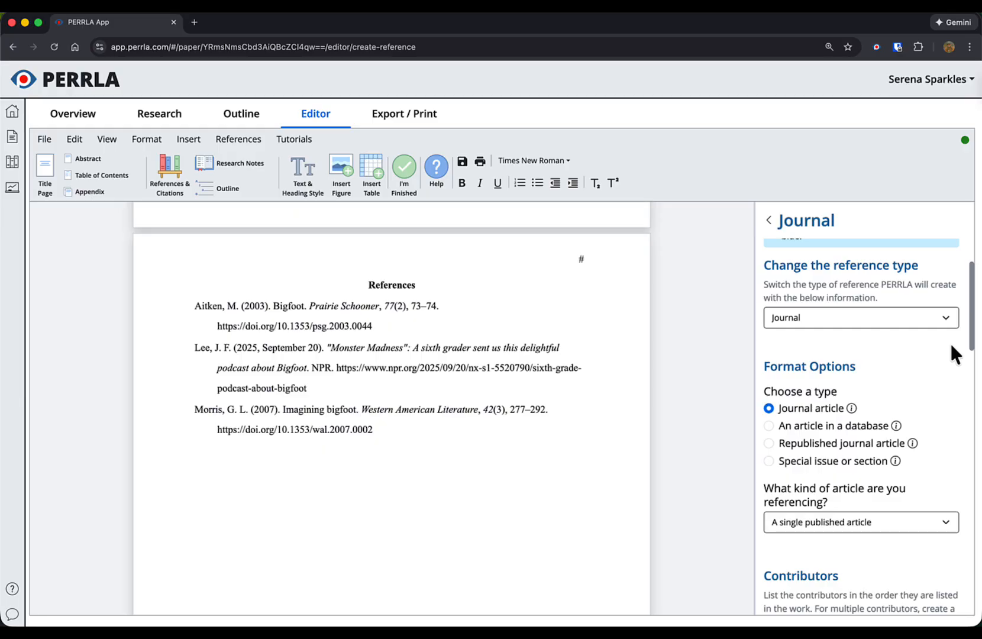
click(886, 317)
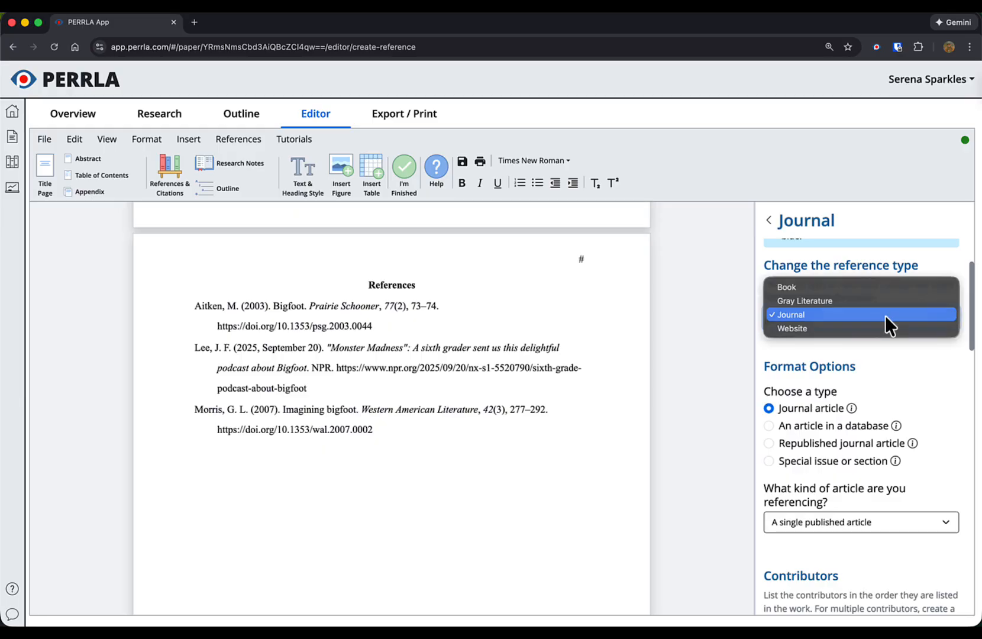
click(884, 349)
scroll(882, 368, down, 4)
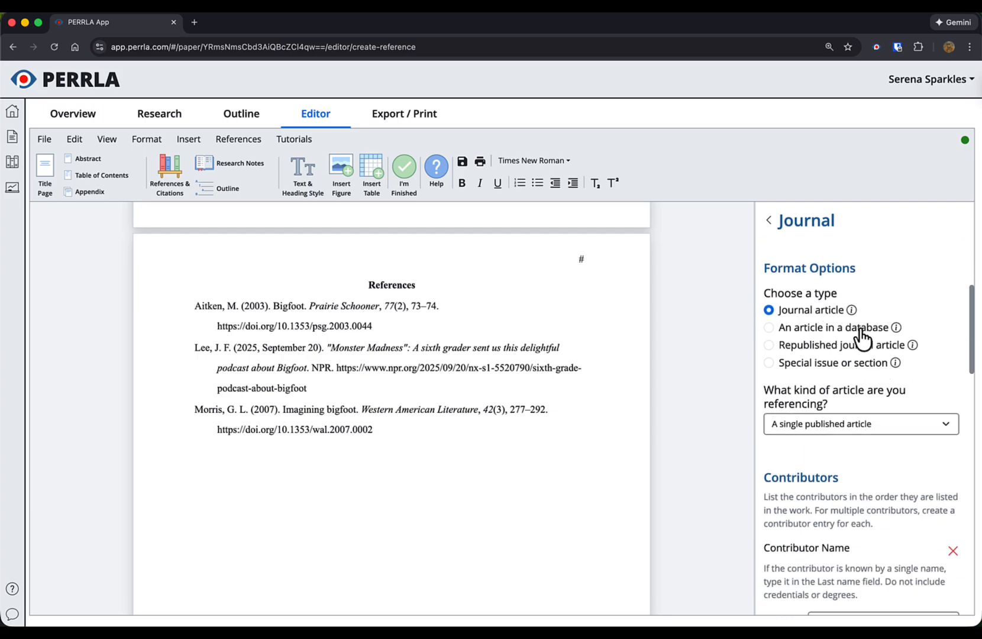
click(839, 421)
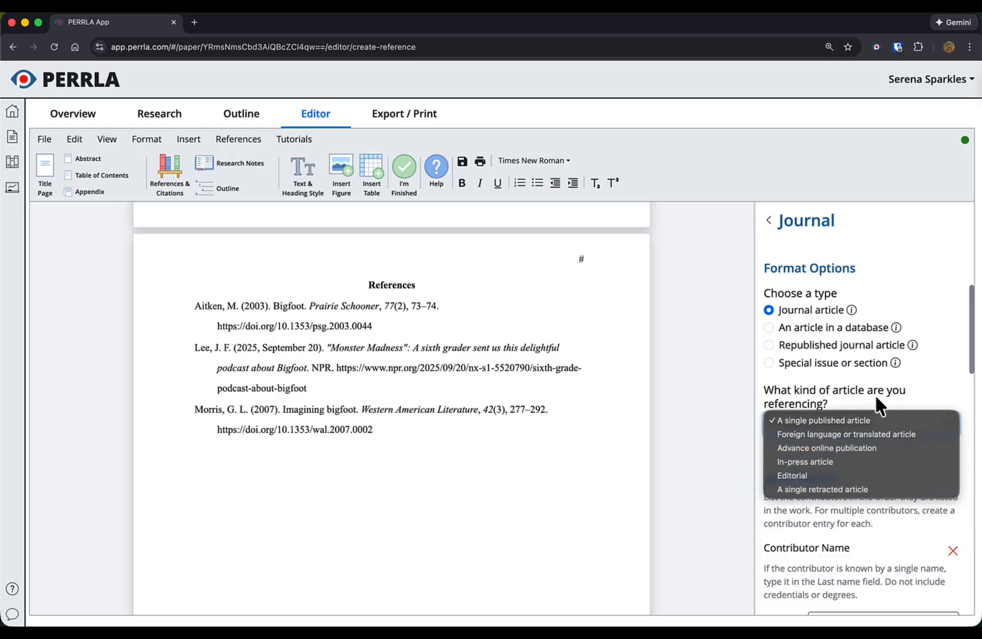
click(925, 372)
scroll(925, 371, down, 1)
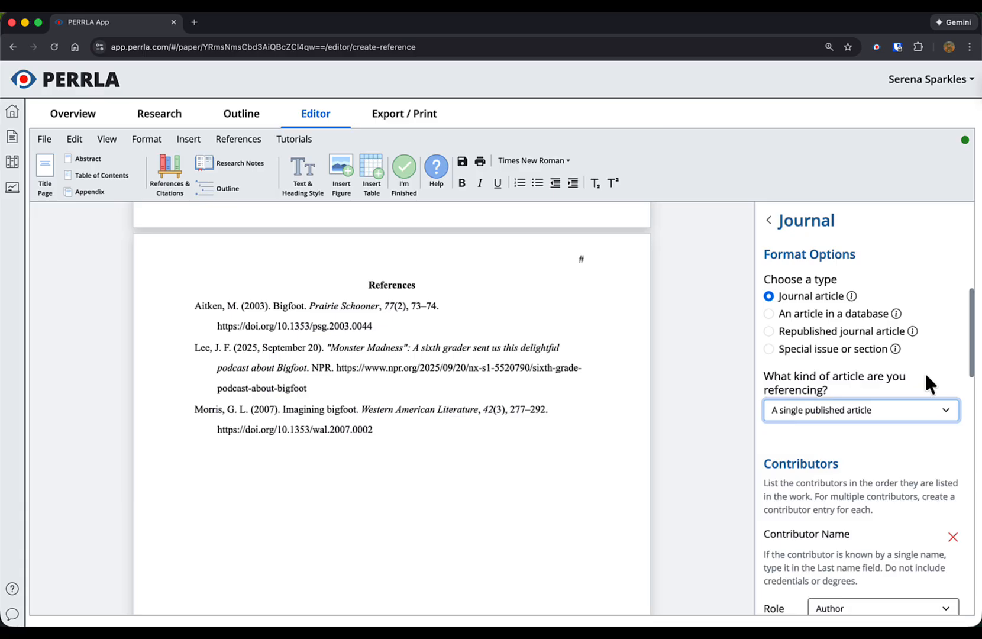
scroll(925, 372, down, 1)
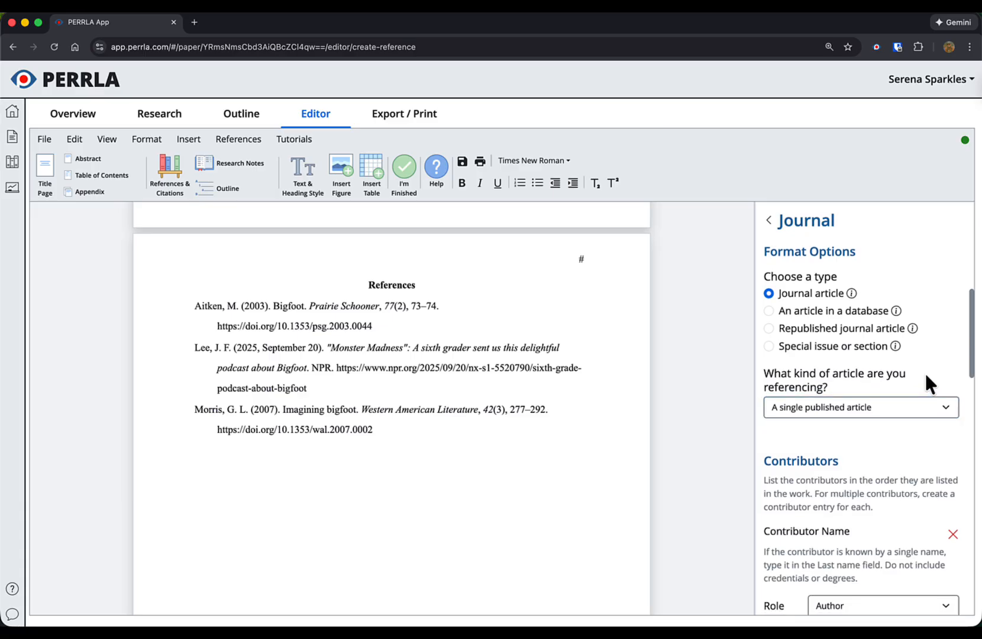
scroll(926, 377, down, 1)
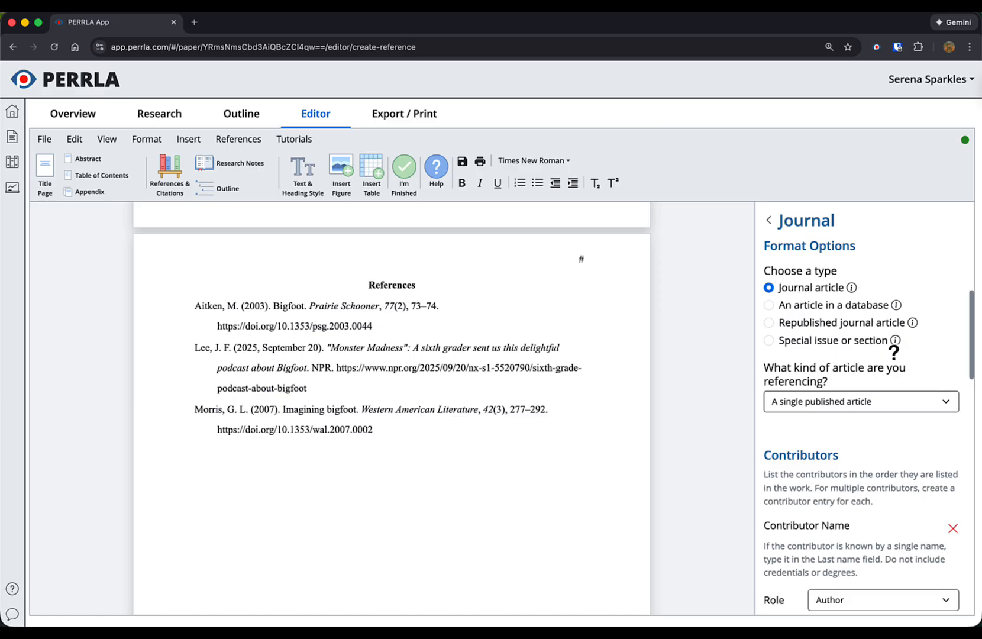
Examine the article's contributor, publication details, page number and DOI, the guidance on retrieval dates, and the reference preview.
scroll(897, 397, down, 5)
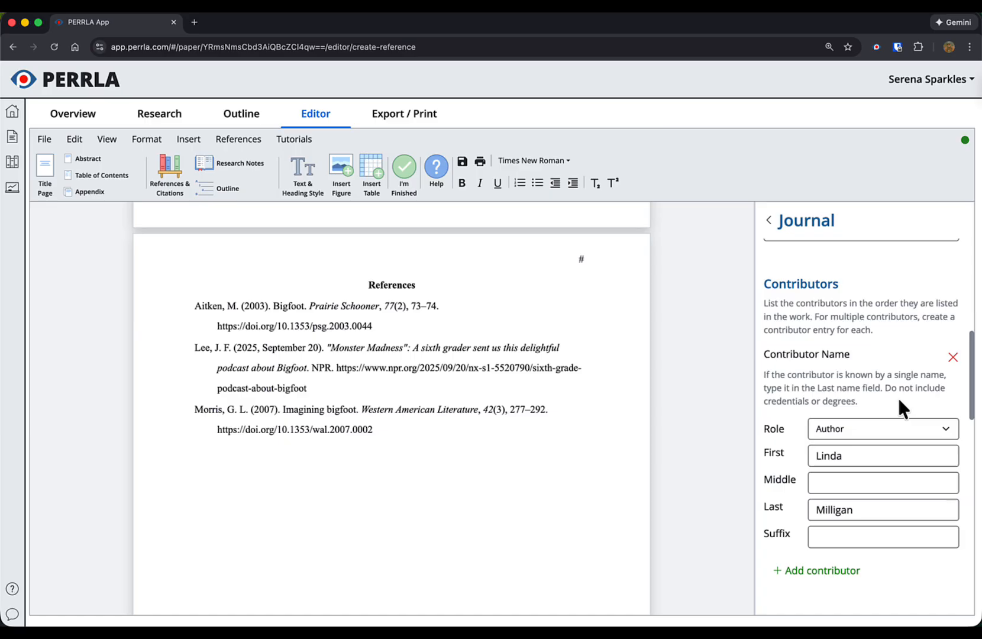
scroll(898, 409, down, 2)
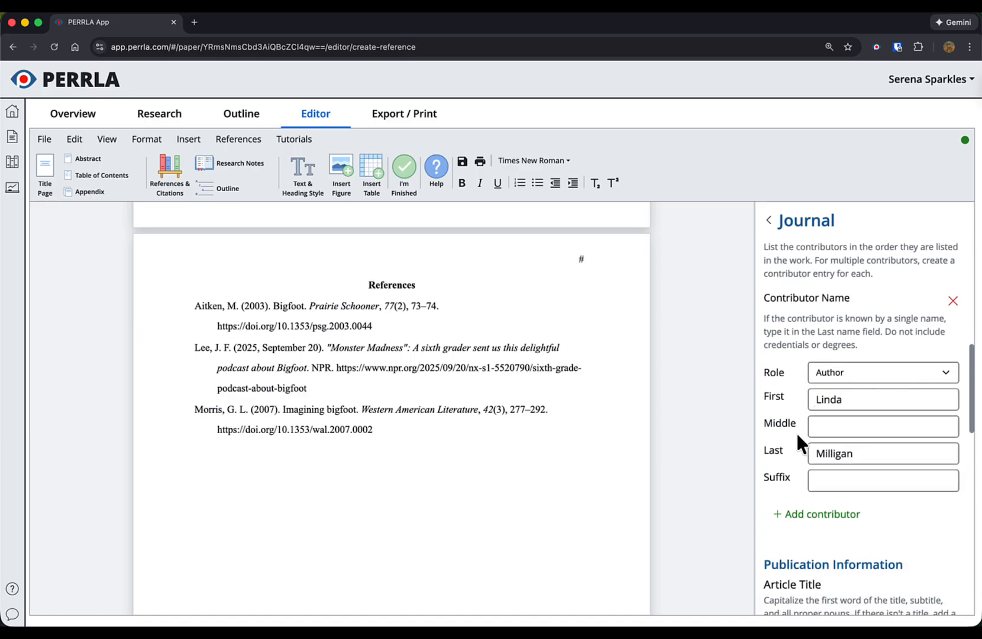
scroll(889, 457, down, 6)
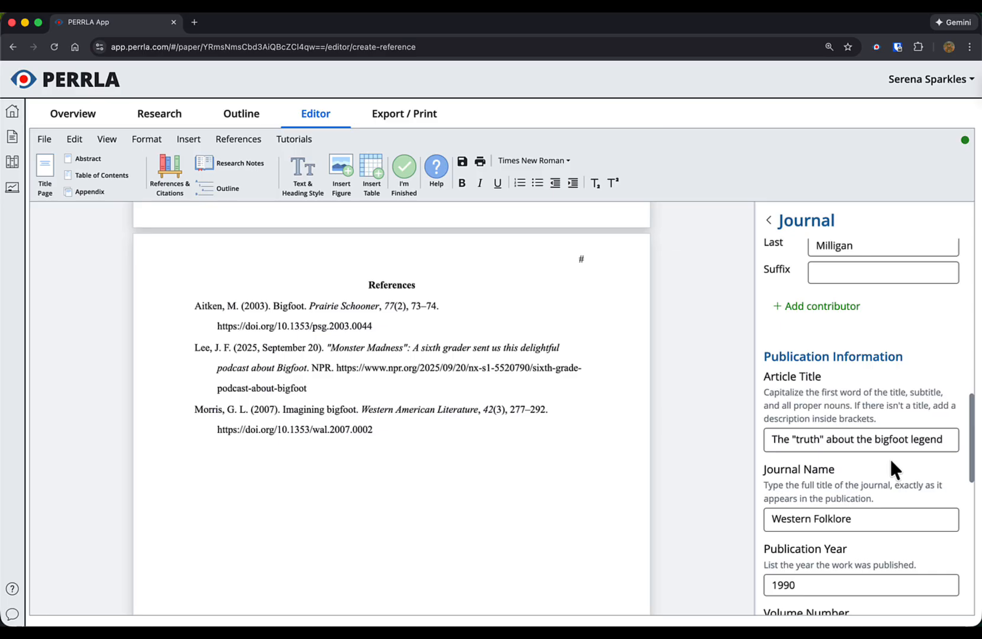
scroll(889, 457, down, 5)
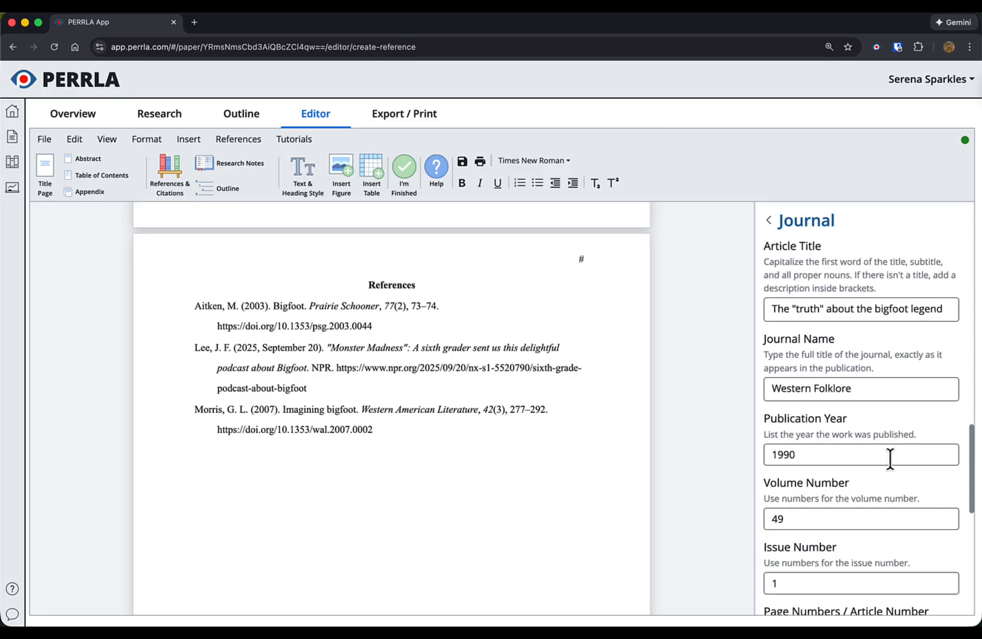
scroll(890, 457, down, 5)
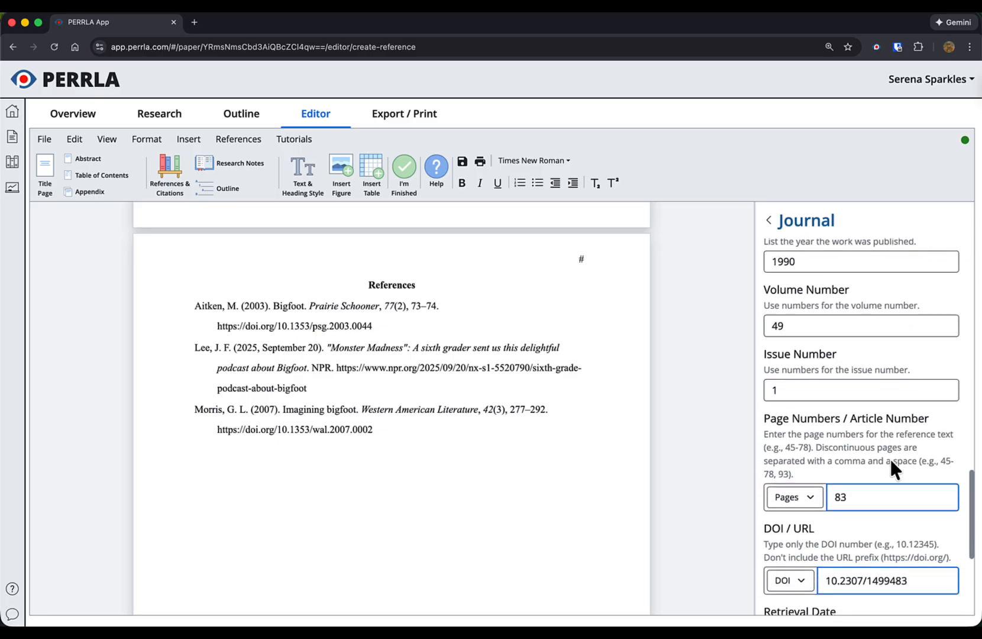
scroll(891, 460, down, 7)
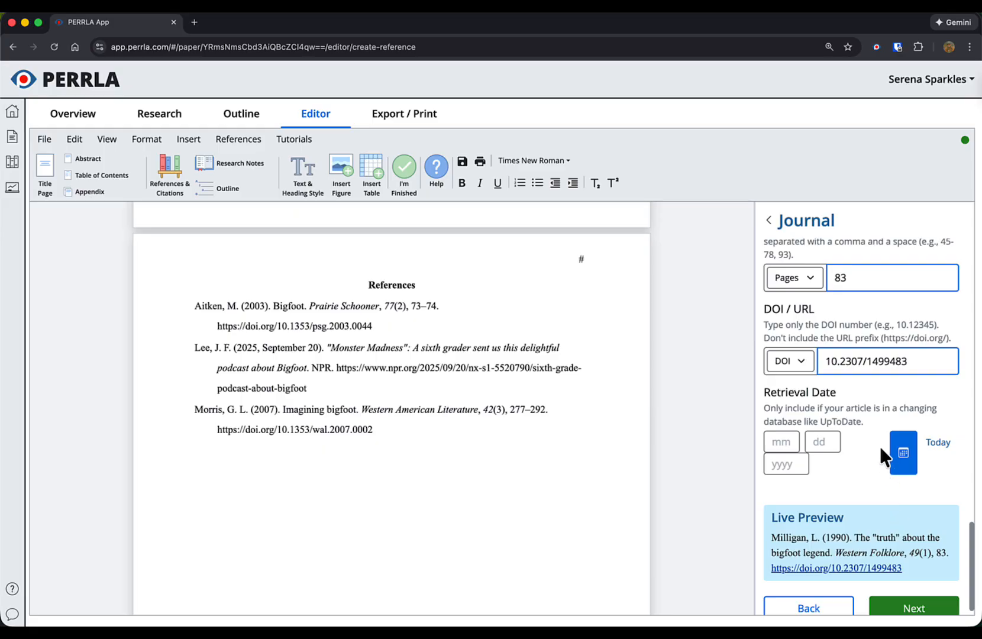
drag(869, 423, 760, 408)
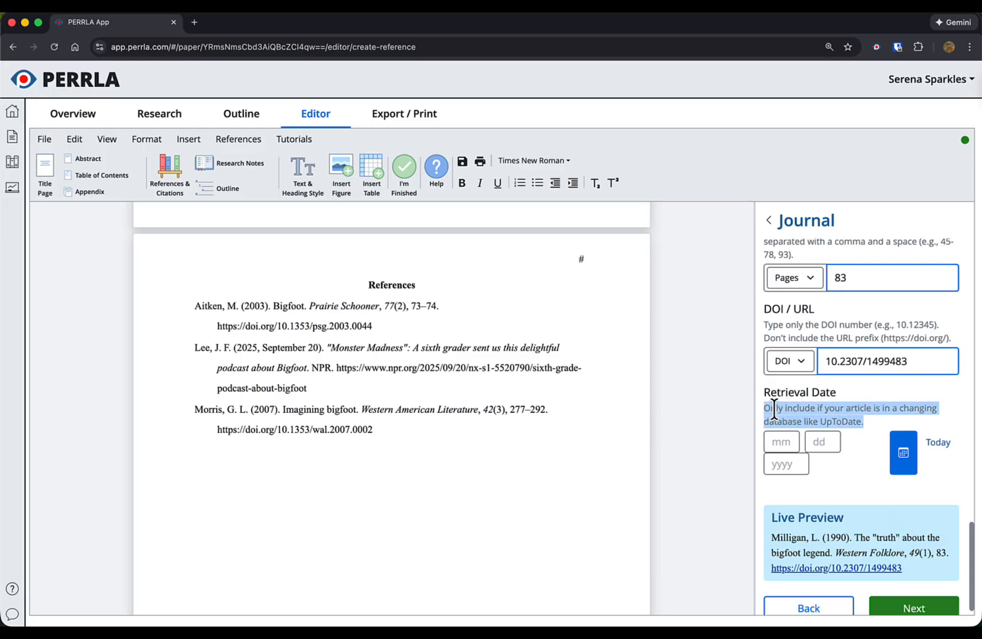
click(774, 408)
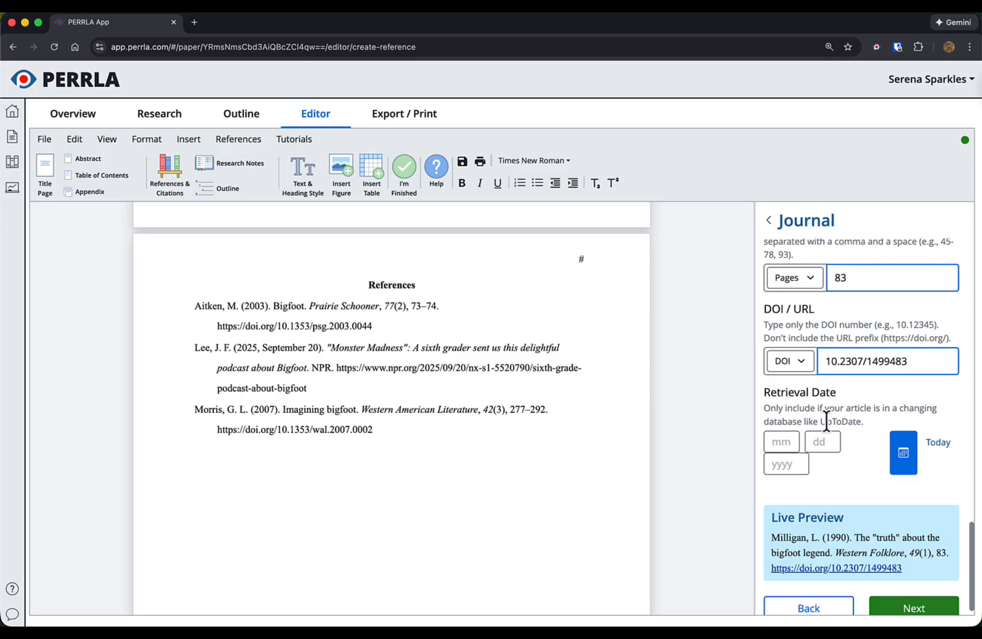
drag(786, 421, 863, 422)
click(873, 418)
scroll(874, 419, down, 1)
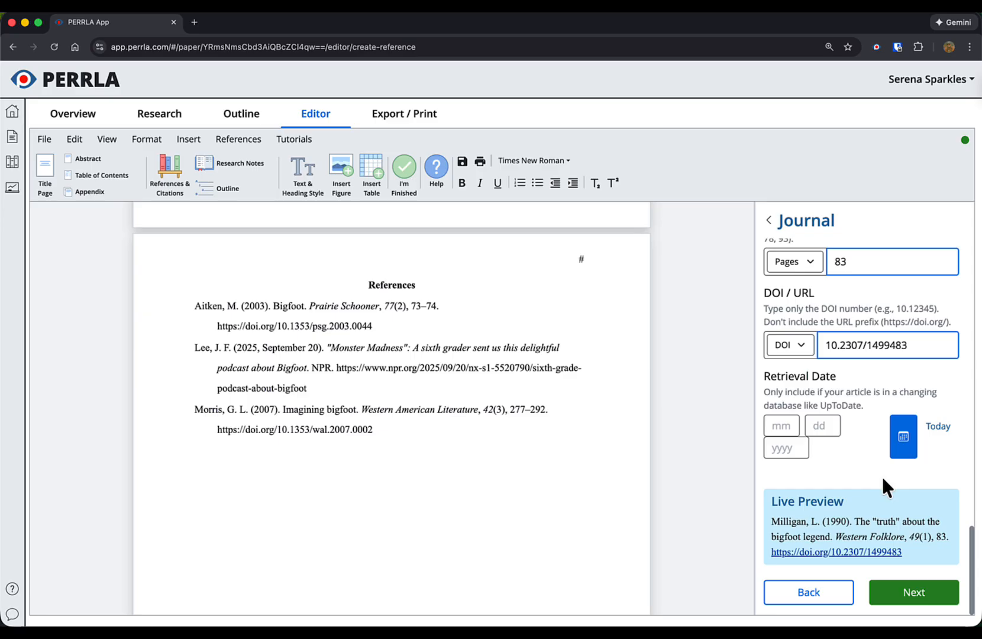
Accept the journal details, tag the reference "bigfoot", and create it in the paper.
click(888, 603)
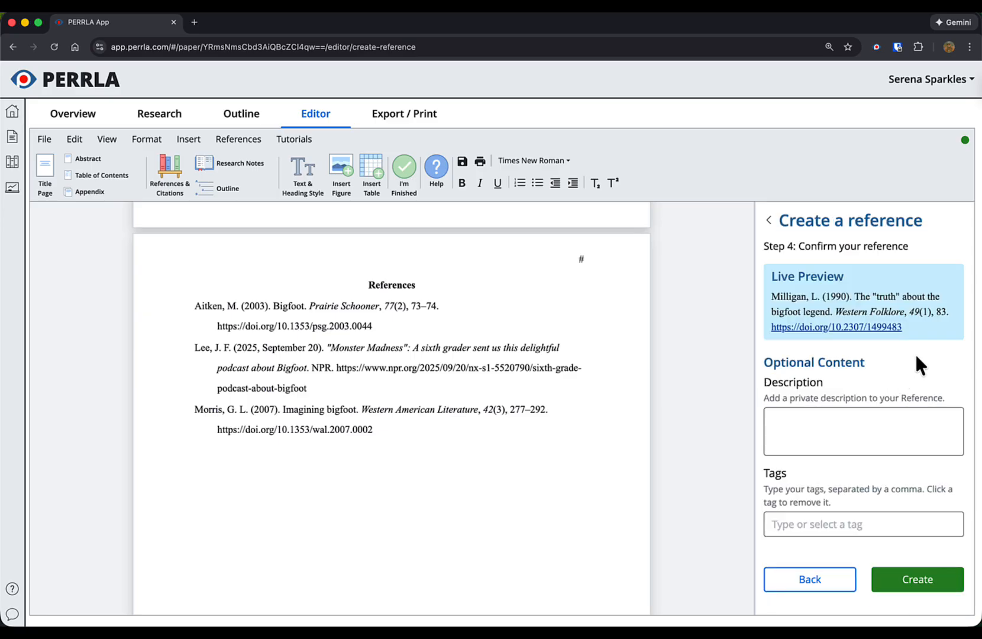
click(858, 523)
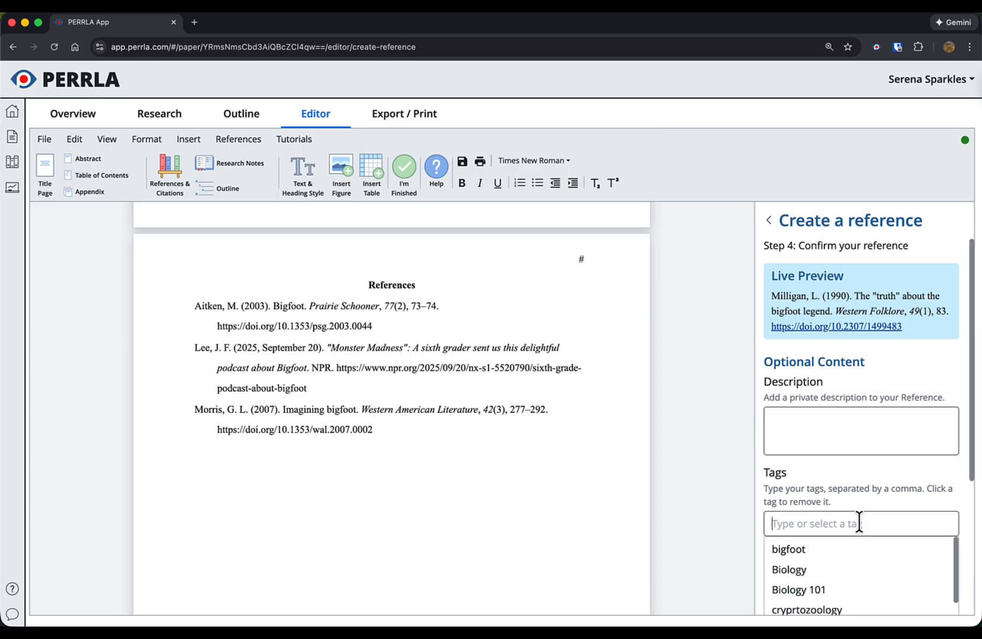
click(820, 410)
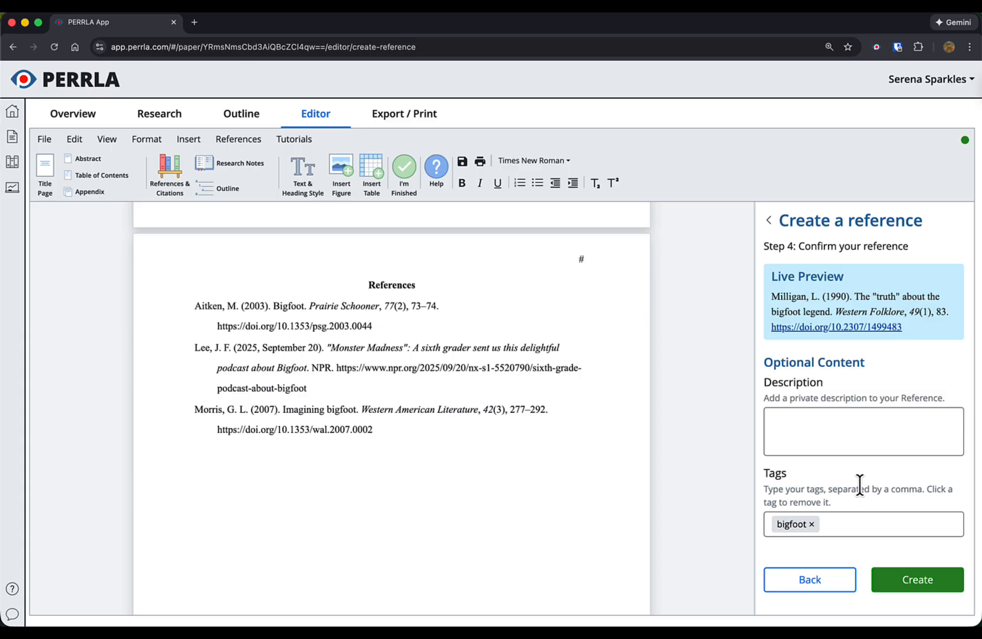
click(886, 586)
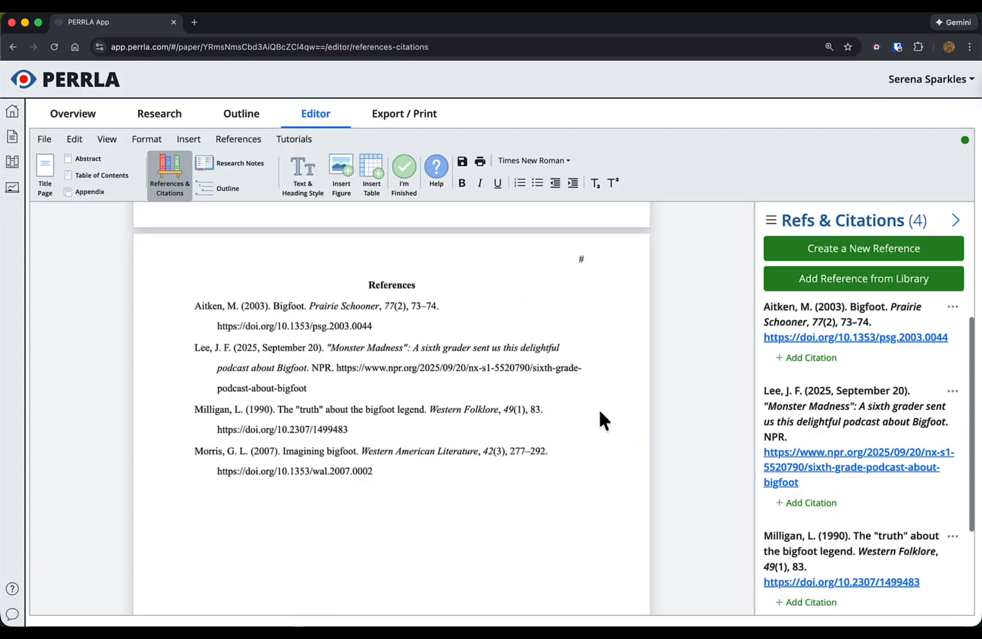
Write “This is a great quote” under the body title, with a space for a citation before the closing period, and dismiss the grammar suggestion.
scroll(828, 396, down, 2)
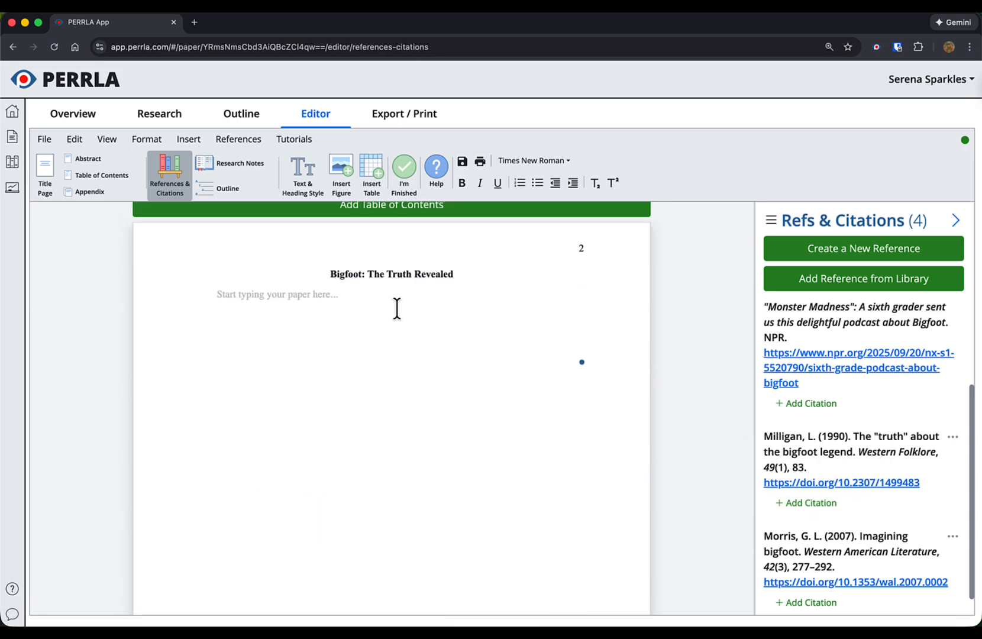
click(398, 307)
text("This )
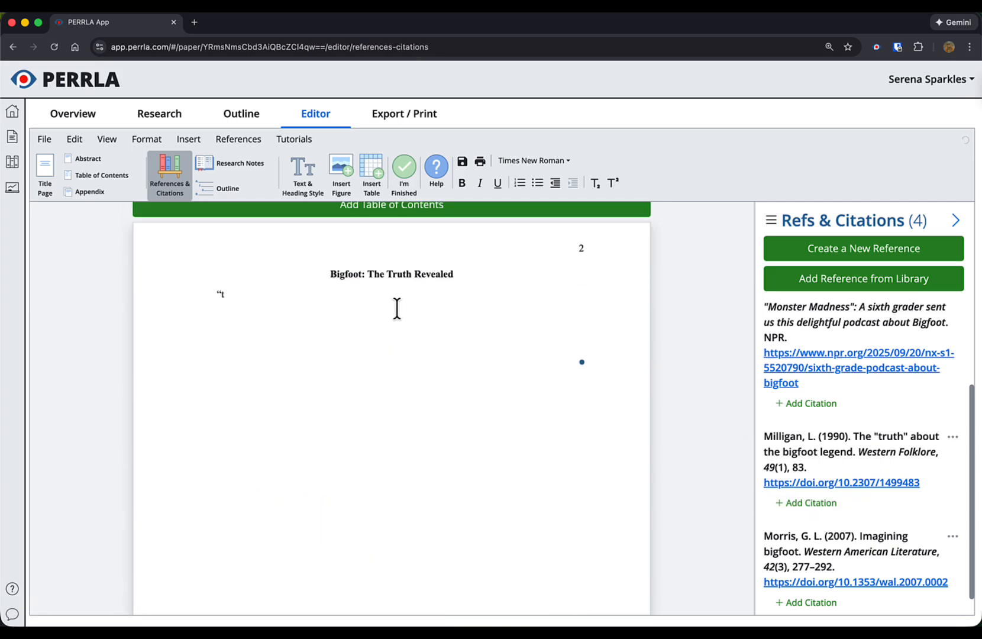
text(is a great quote" .)
key(BackSpace)
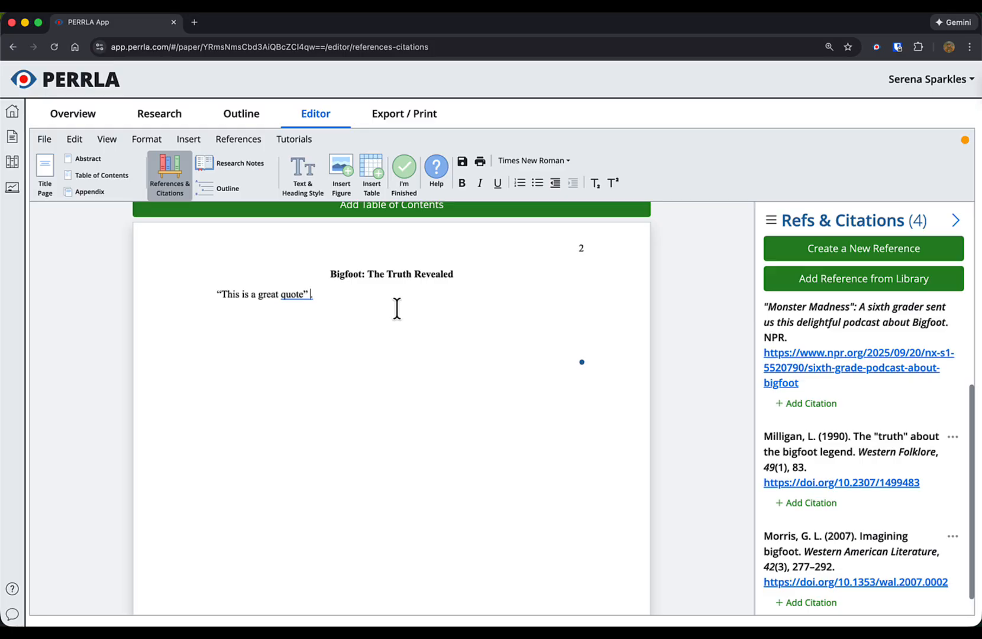
click(301, 293)
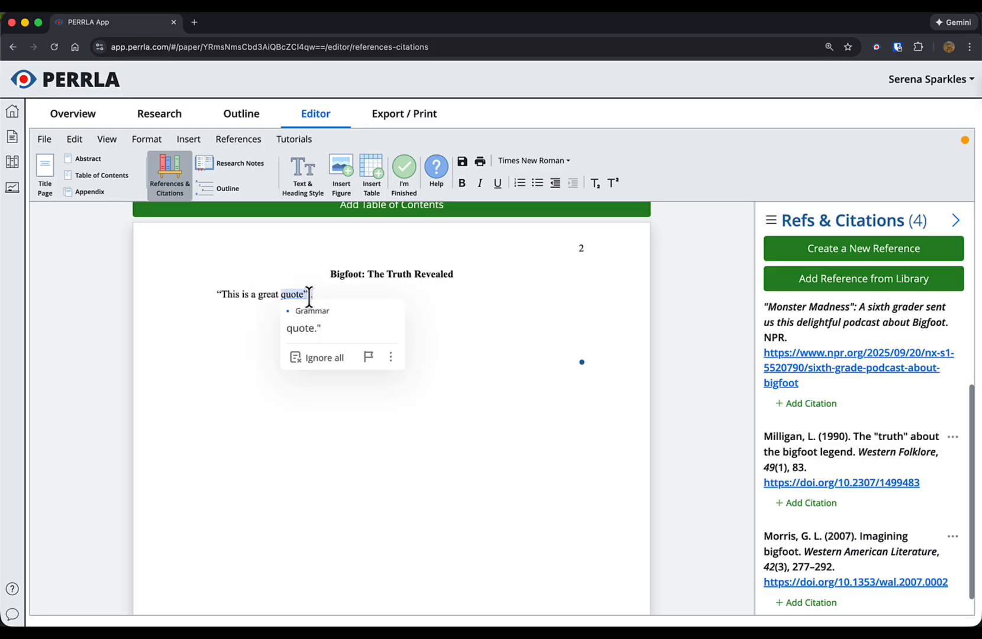
scroll(317, 292, up, 5)
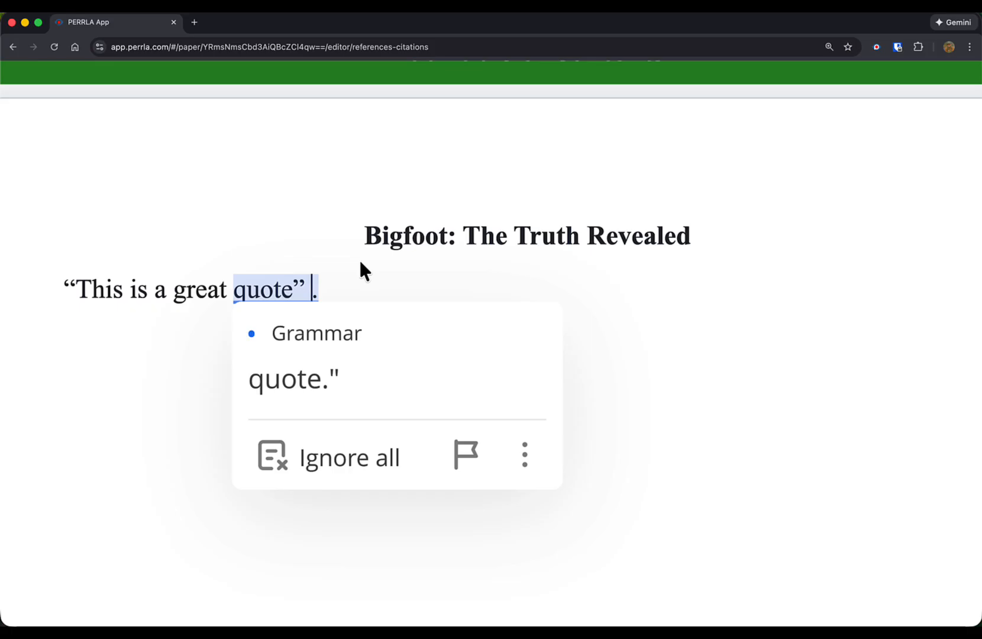
click(327, 290)
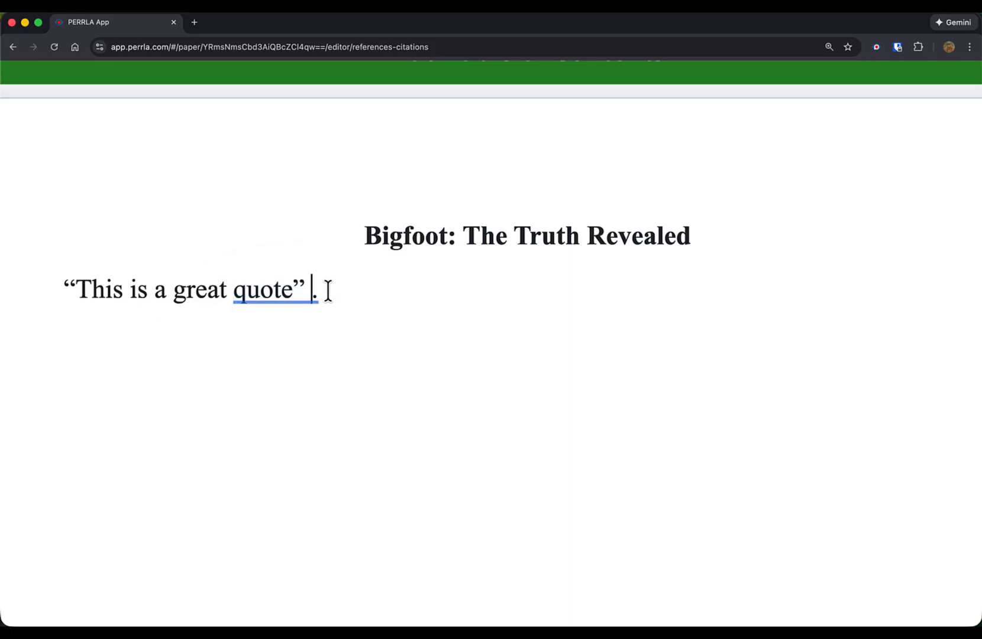
scroll(328, 290, down, 5)
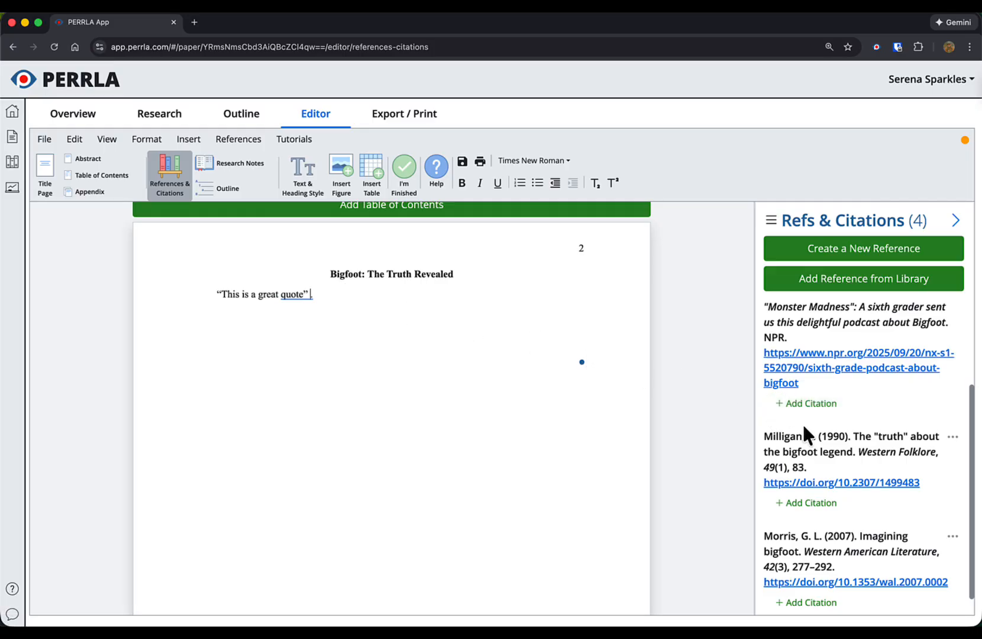
Insert a citation of the 1990 bigfoot legend article after the quote, with page number 83 as its location.
click(816, 506)
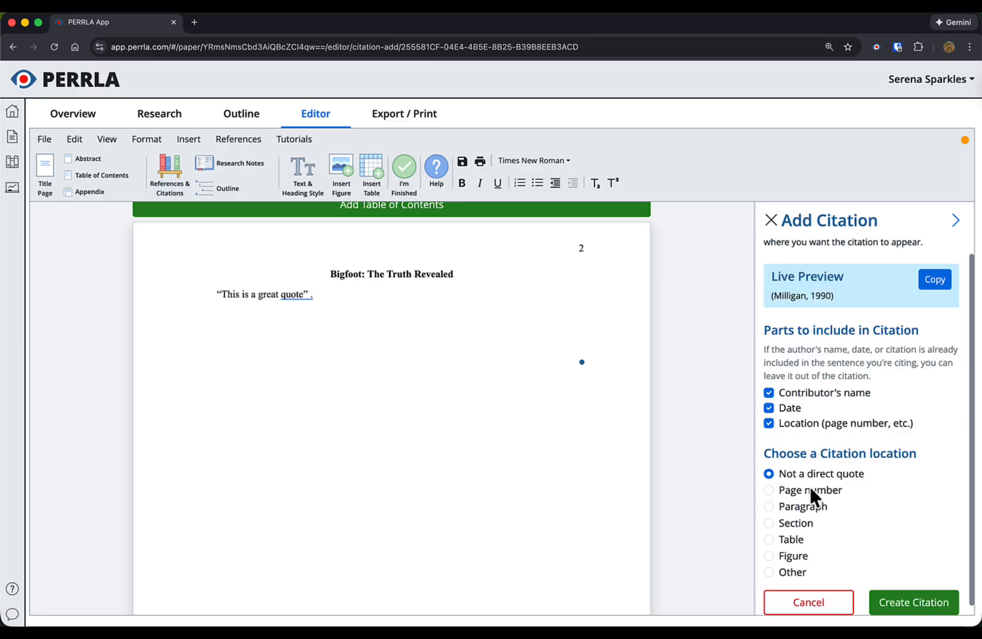
click(810, 489)
text(83)
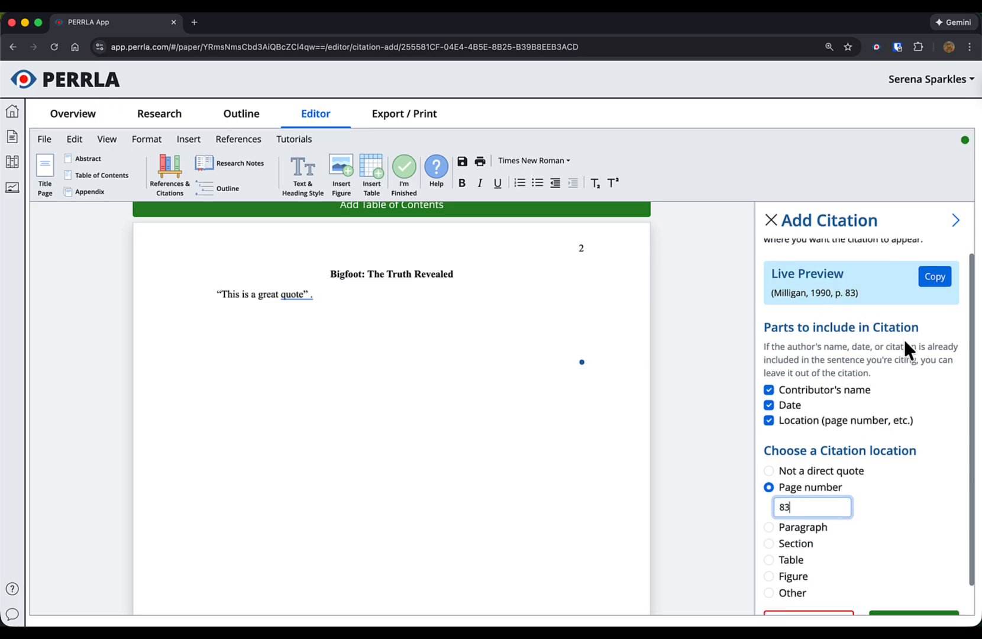
scroll(891, 355, down, 1)
click(898, 594)
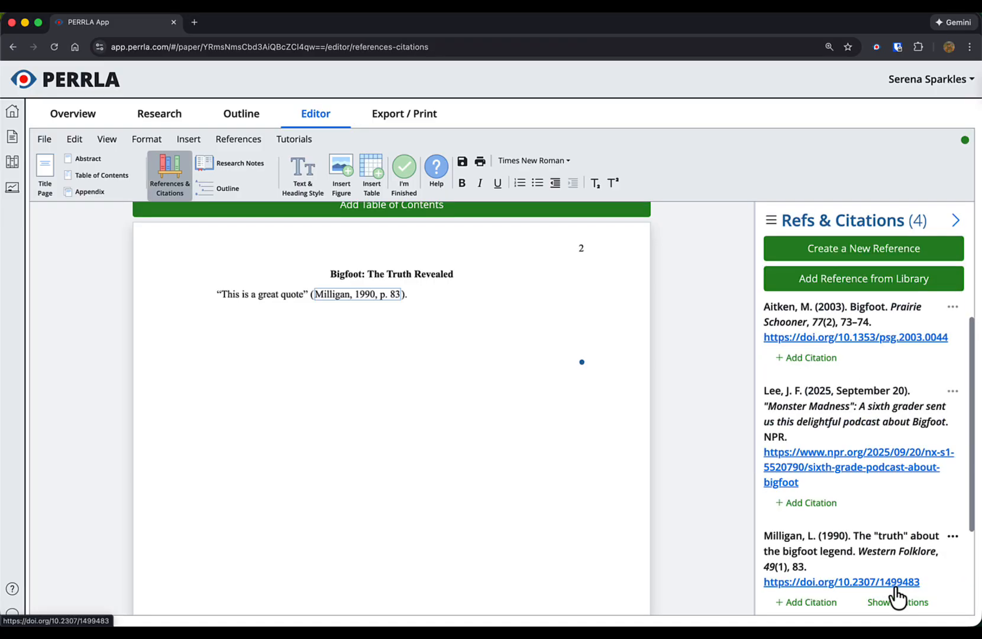
Write “I have another piece of data” after the first cited sentence, leaving a space for a citation.
click(439, 292)
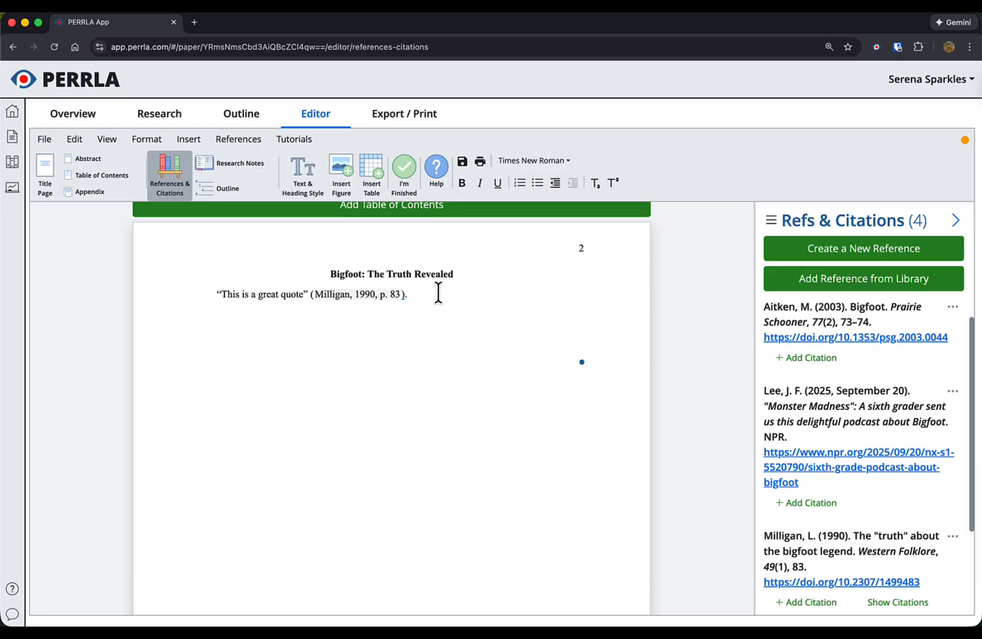
text(I have another pei)
key(BackSpace)
key(BackSpace)
text(iece of data )
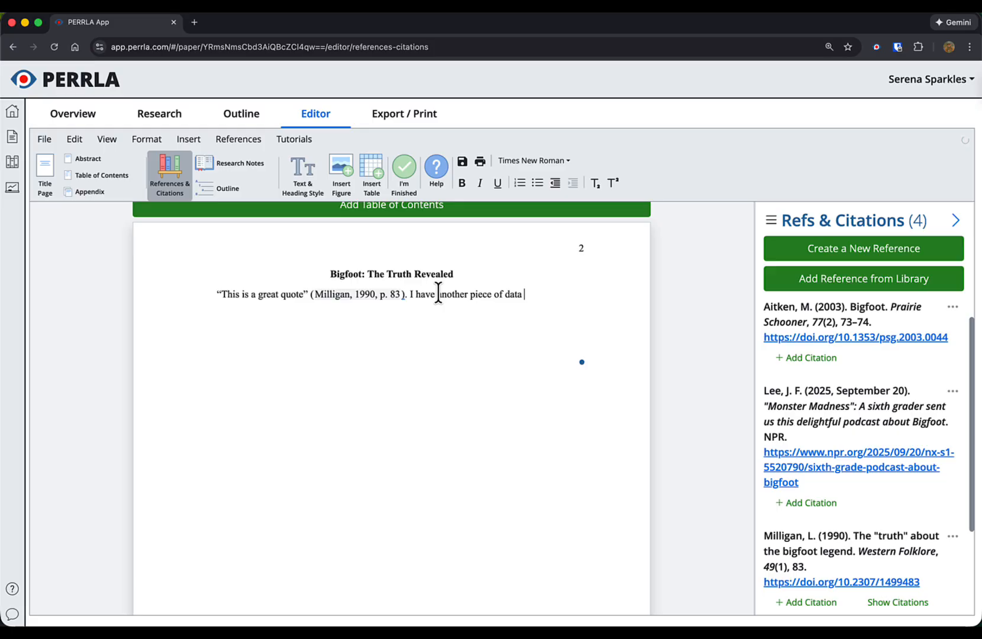
Cite the 2025 “Monster Madness” podcast article as not a direct quote, end the sentence with a period, and add “Keep on typing.”.
text(()
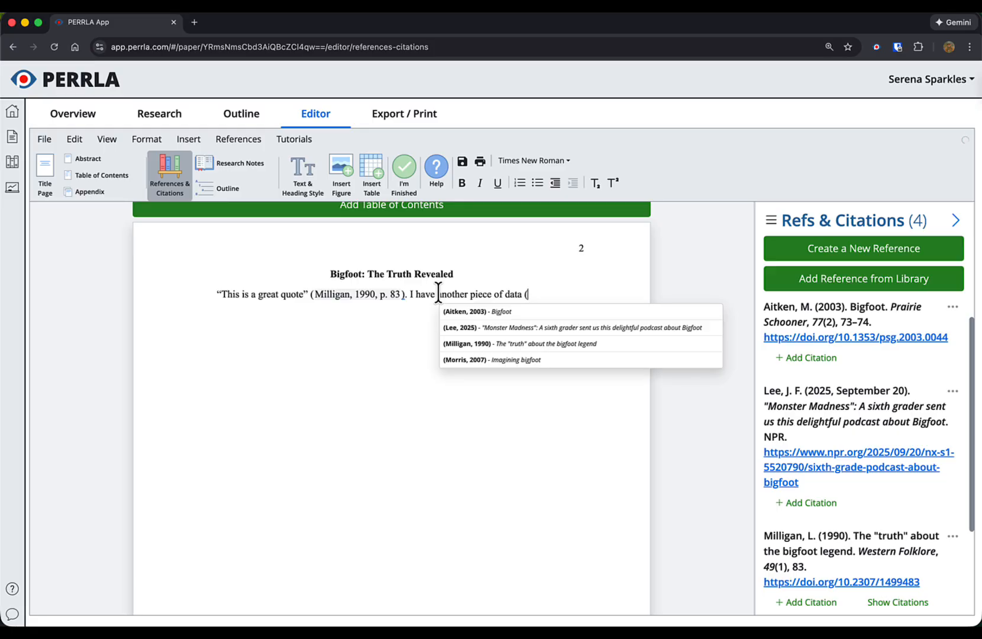
click(544, 331)
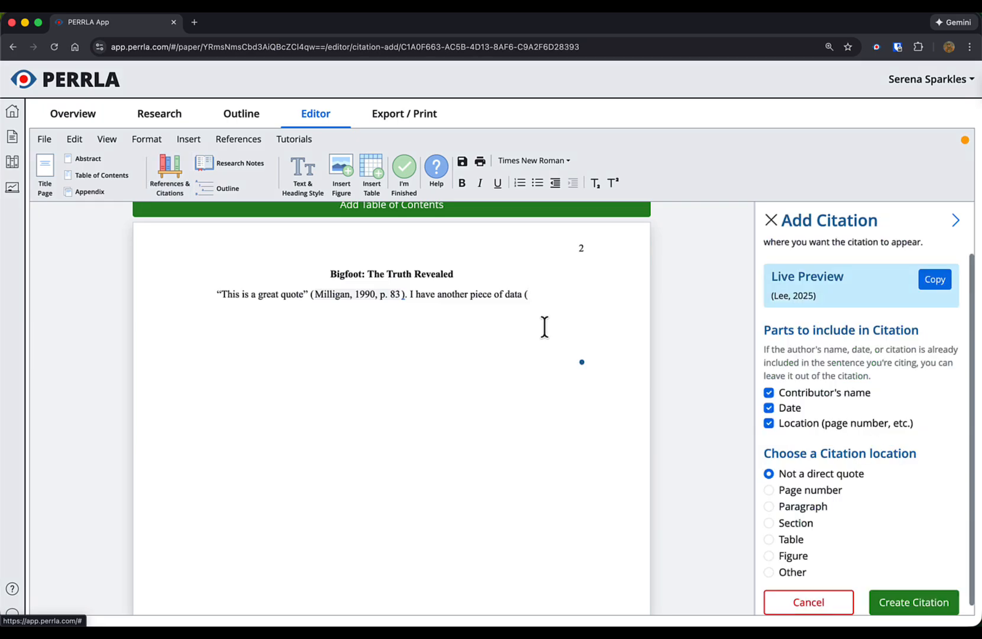
click(889, 606)
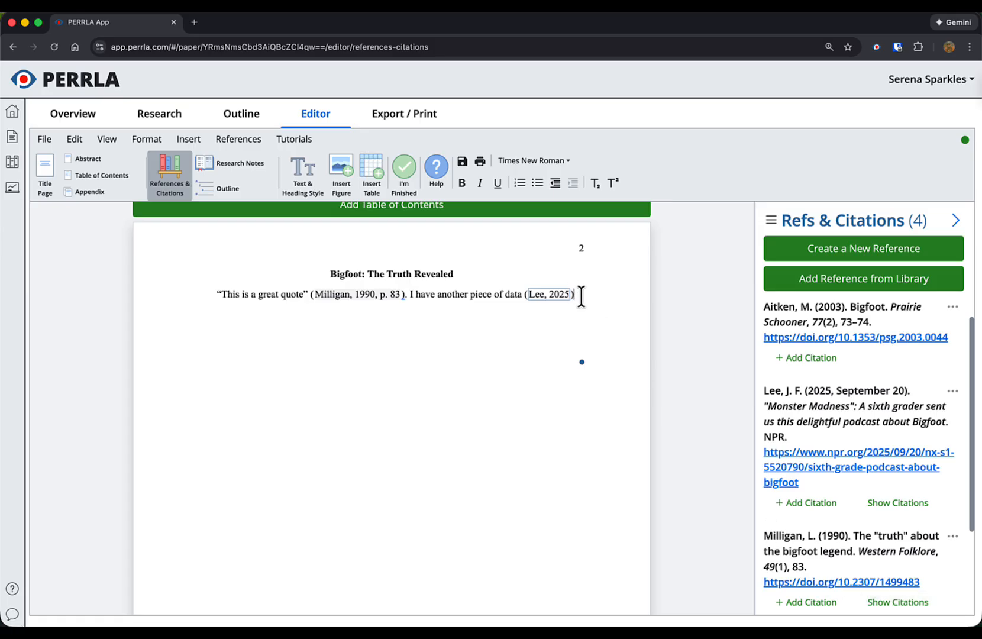
text(. Keep )
text(on typing.)
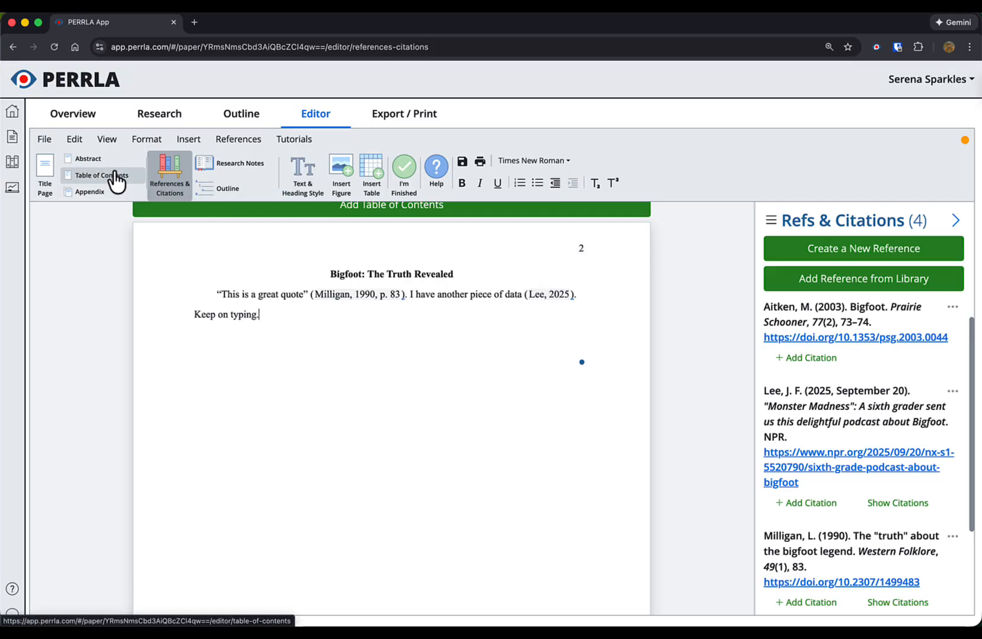
Insert the 2003 Bigfoot article's research note “This is a great quote” with its citation after “Keep on typing.”, ending with a period.
click(253, 173)
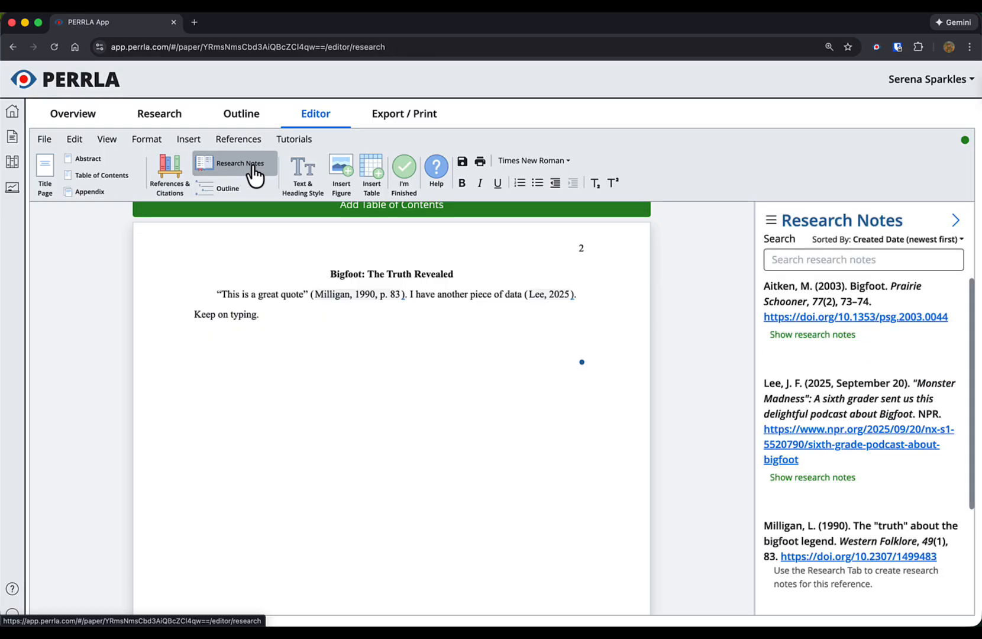
click(839, 337)
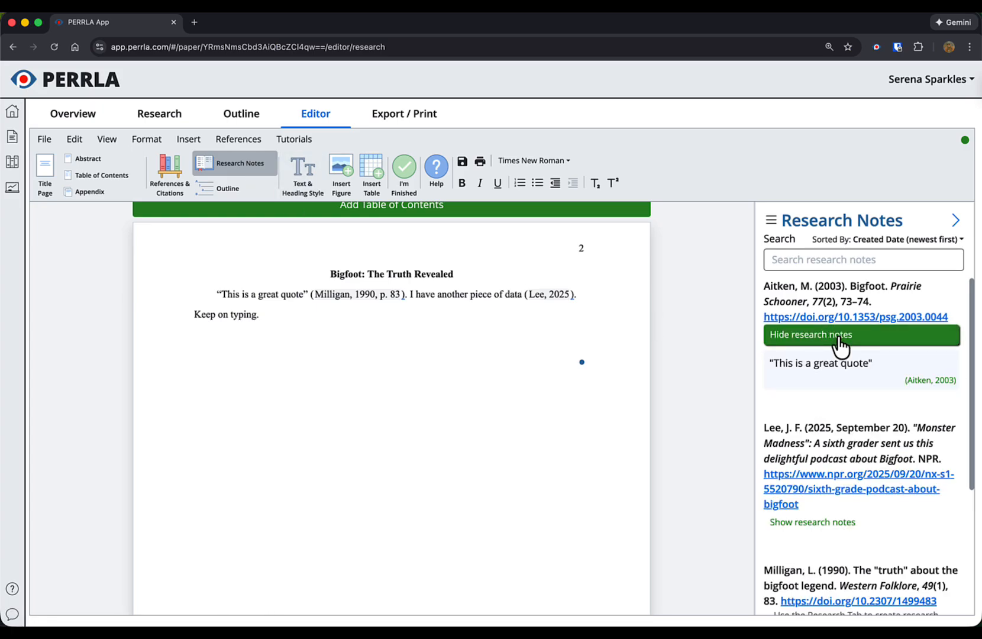
drag(823, 363, 456, 317)
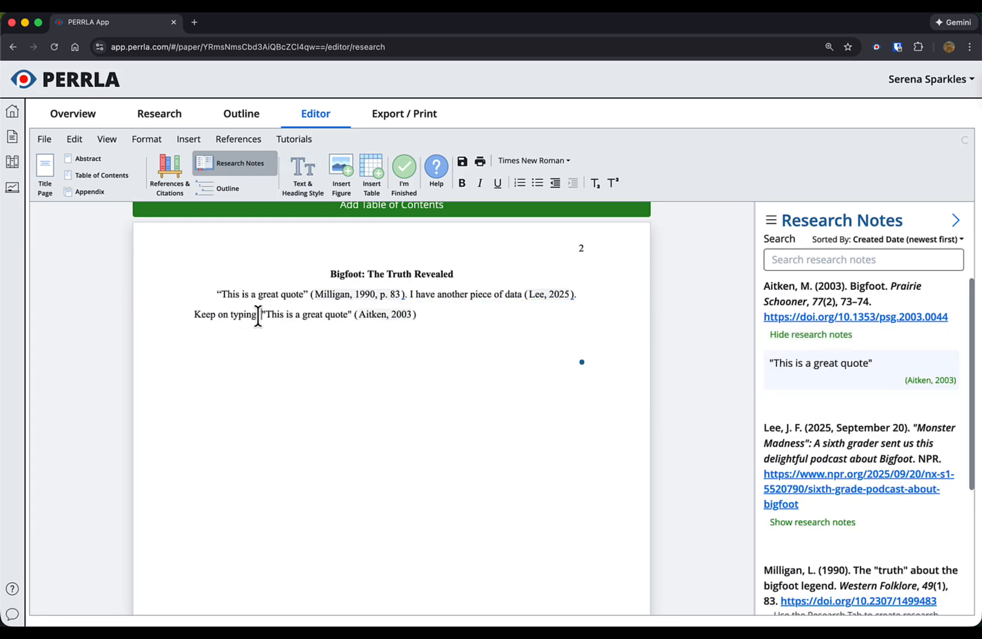
click(430, 316)
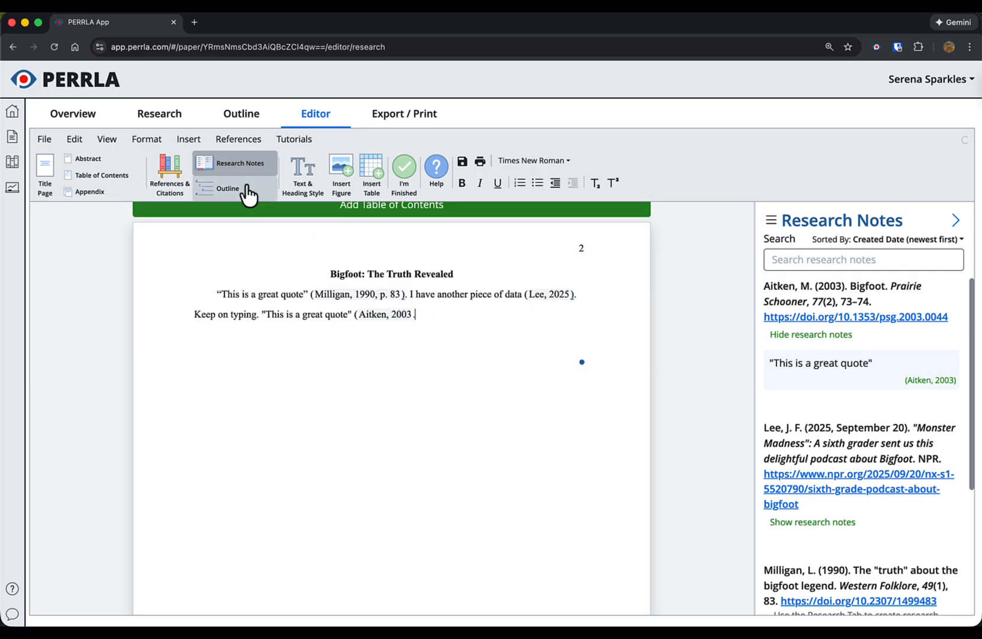
Add the main entries “Point 1”, “Point 2”, “Point 3” and “Conclusion” to the paper's outline below the starter line.
click(240, 122)
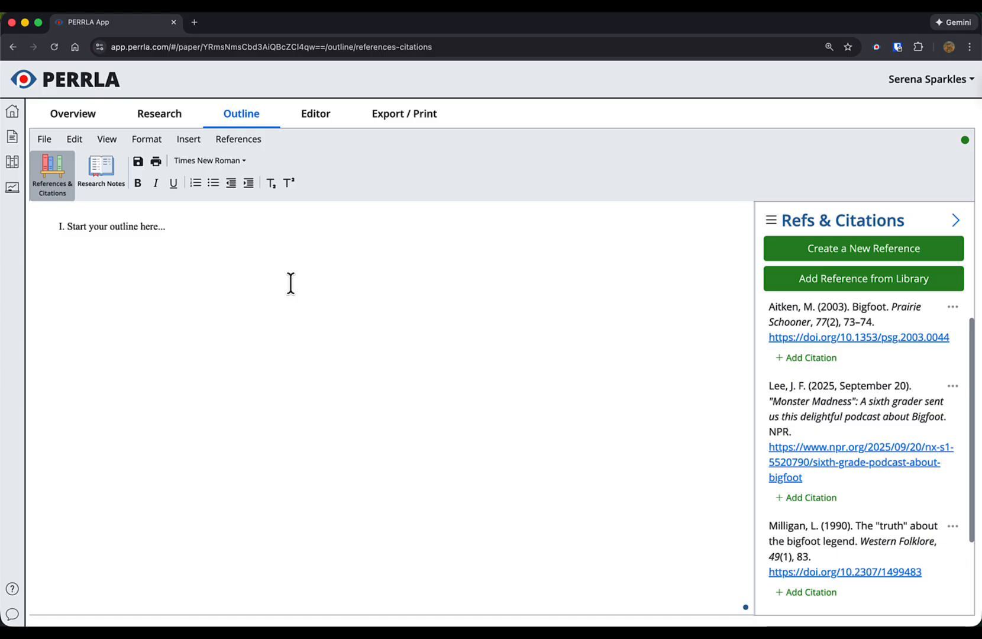
click(227, 246)
key(Return)
text(POi)
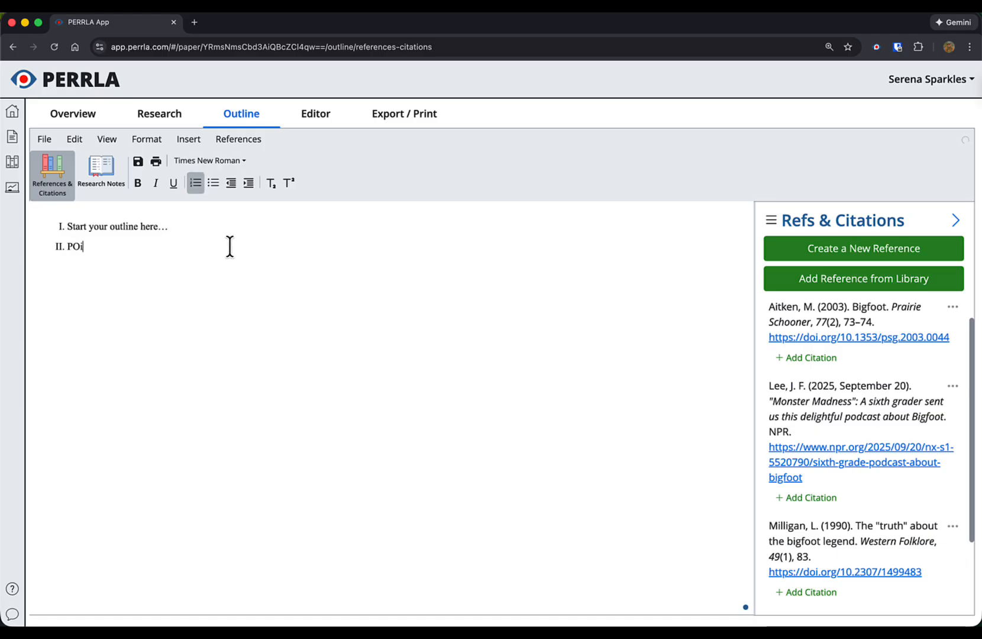
text(n)
key(BackSpace)
key(BackSpace)
key(BackSpace)
key(BackSpace)
text(Poin t)
key(BackSpace)
key(BackSpace)
text(t 1)
key(Return)
text(Point 2)
key(Return)
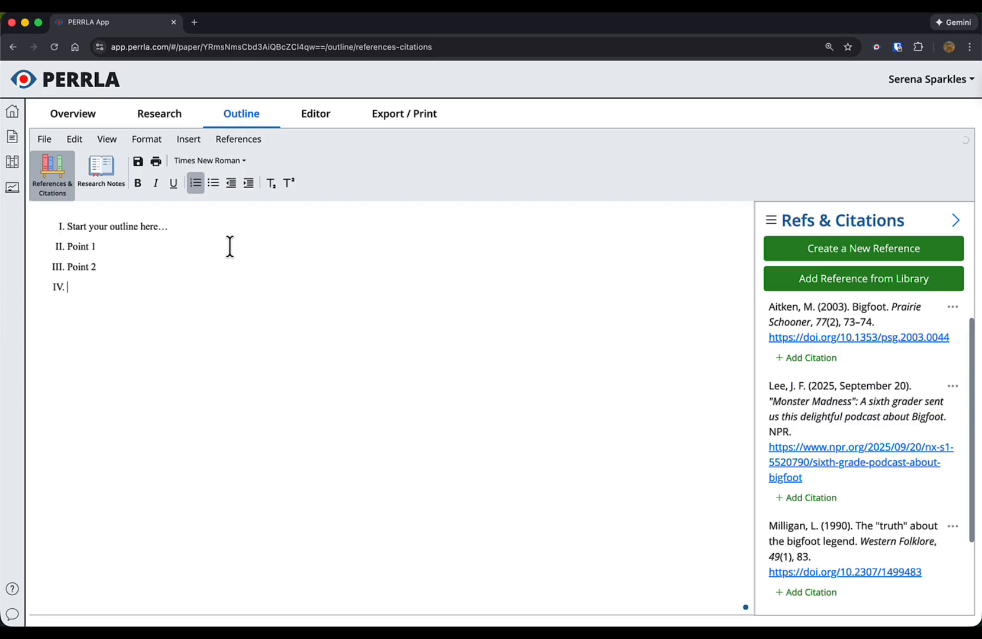
text(Point 3)
key(Return)
text(Conclusion)
Add the sub-point “Something I want to say” under Point 1 in the outline.
click(145, 244)
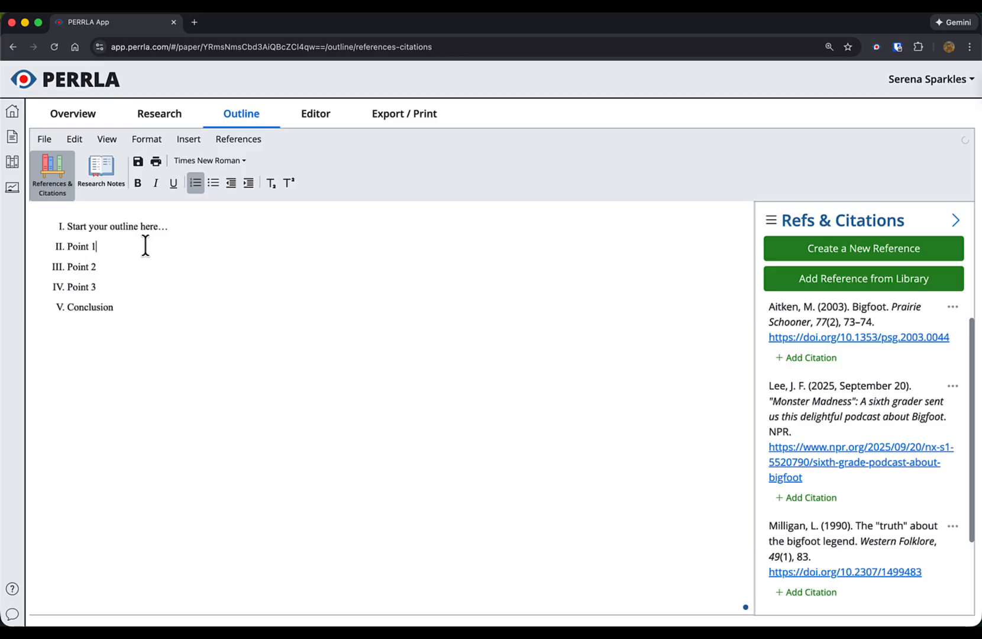
key(Return)
key(Tab)
text(Somethin)
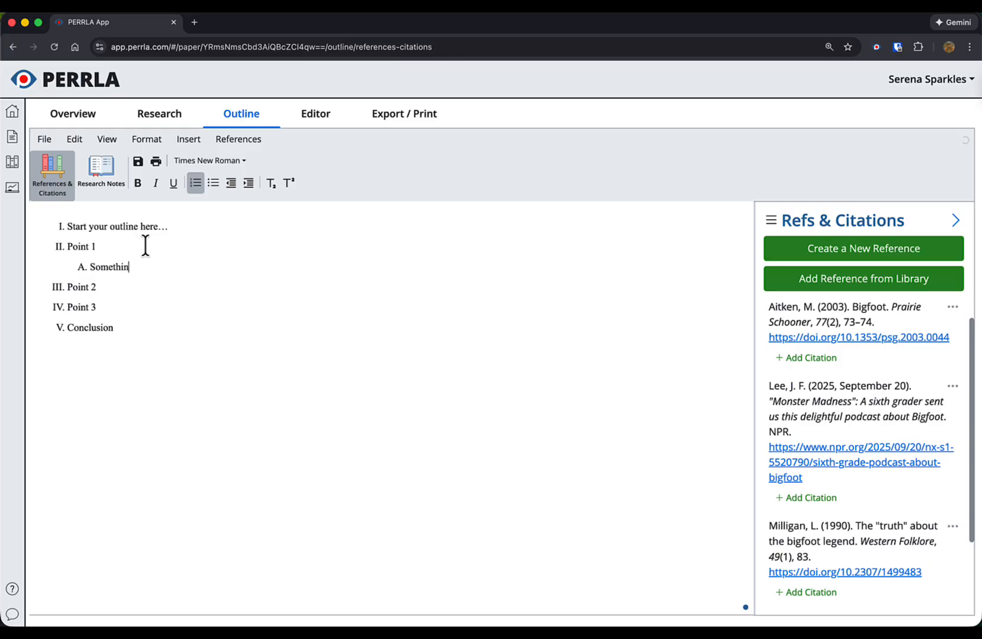
text(g I want to say)
Show the outline alongside the paper in the editor and mark “Start your outline here...” and “Point 1” as done.
click(329, 119)
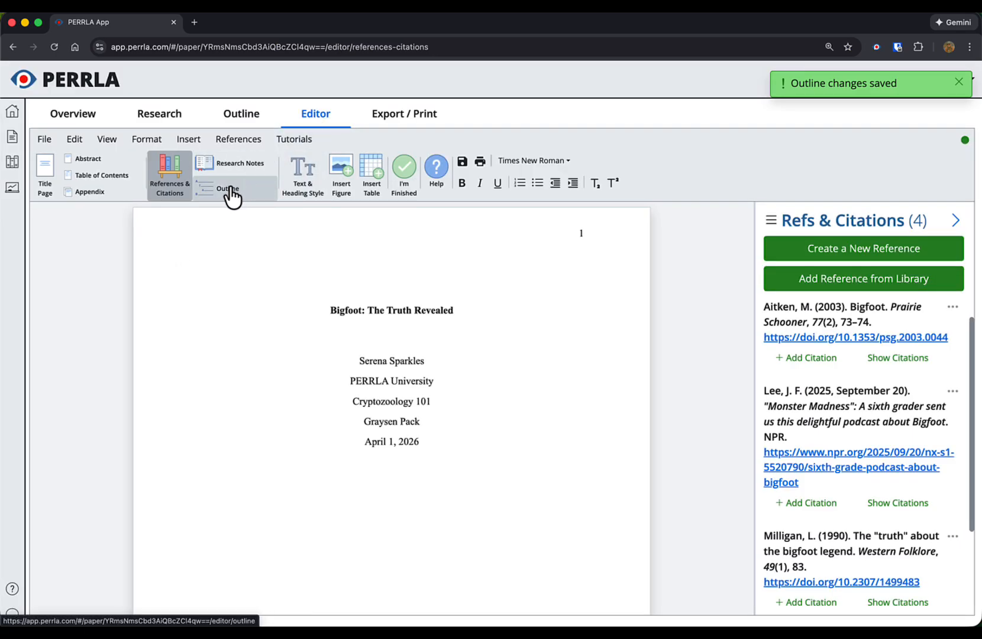
click(229, 190)
mouse_move(776, 281)
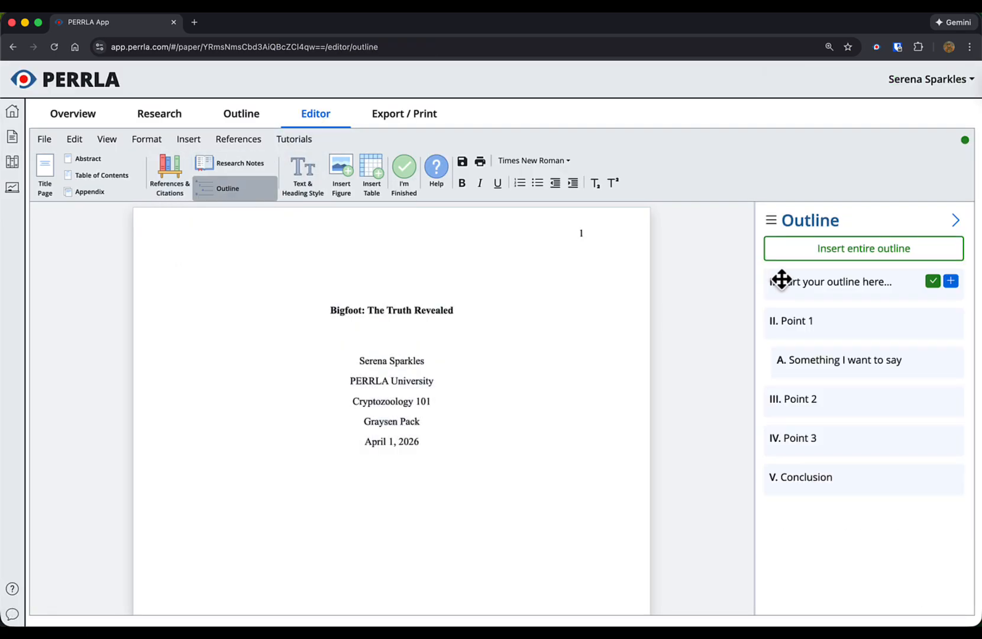
click(933, 323)
Insert the outline sub-point “Something I want to say” at the body paragraph's end, close the preceding citation's parenthesis, and finish with a period.
scroll(547, 392, down, 3)
scroll(548, 392, down, 4)
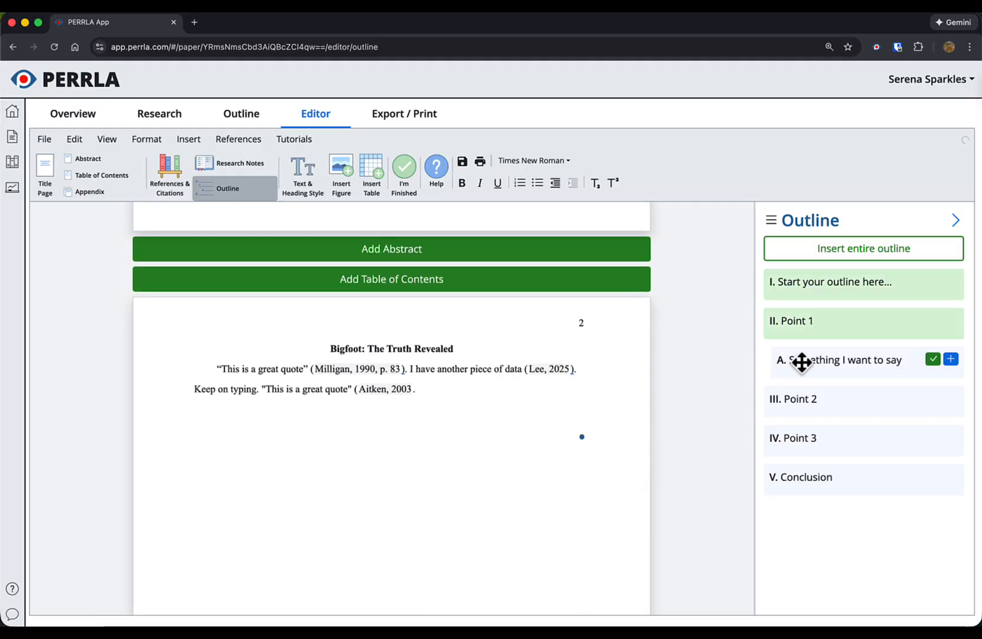
drag(800, 361, 522, 386)
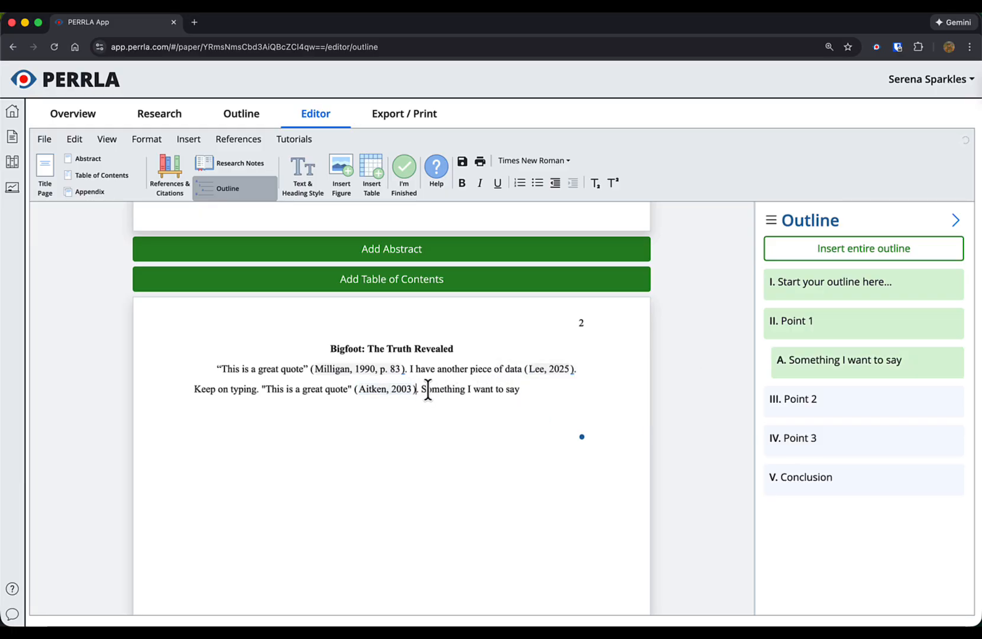
text(.)
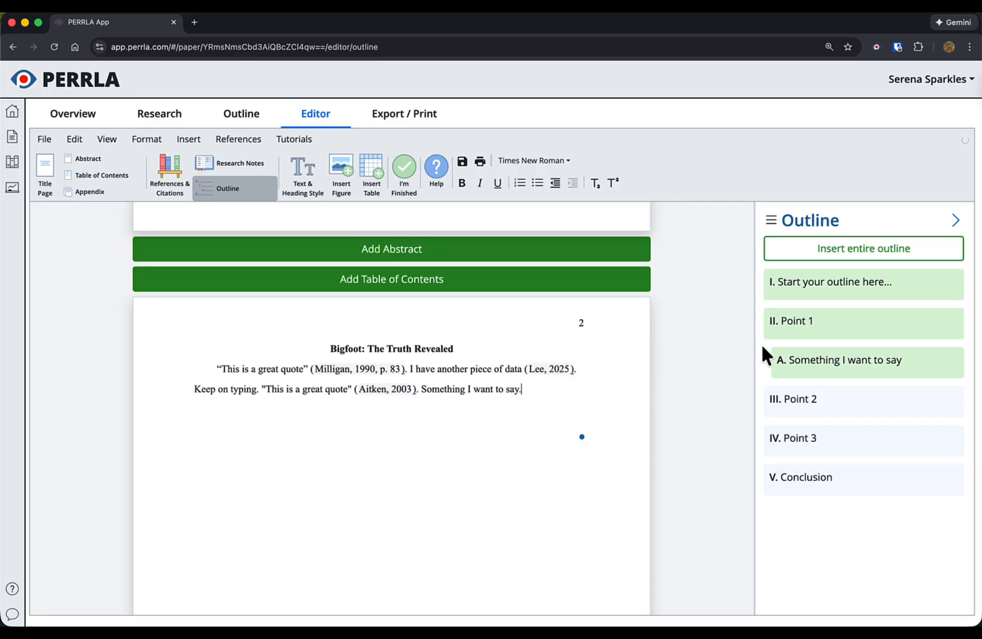
Add a new line “Point 1” below the body paragraph and format it as Heading 1.
click(310, 188)
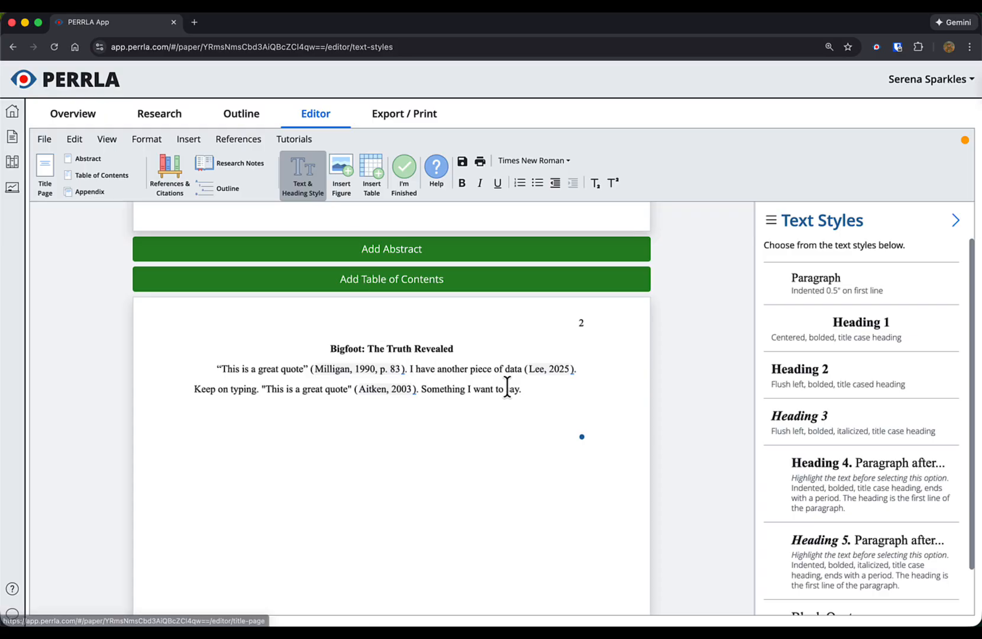
click(540, 389)
key(Return)
text(Point 1)
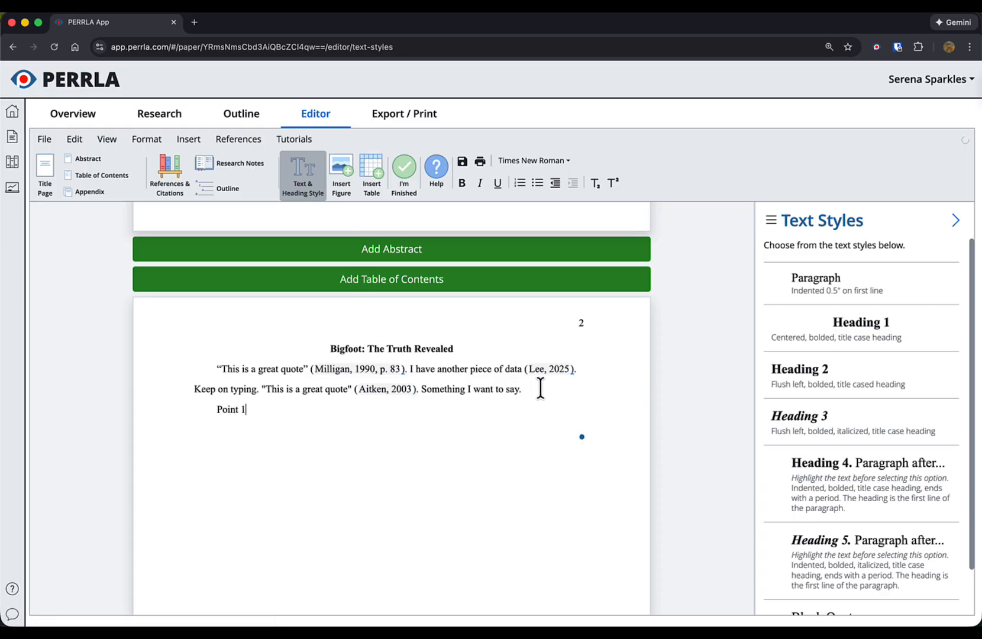
key(shift+Home)
click(886, 342)
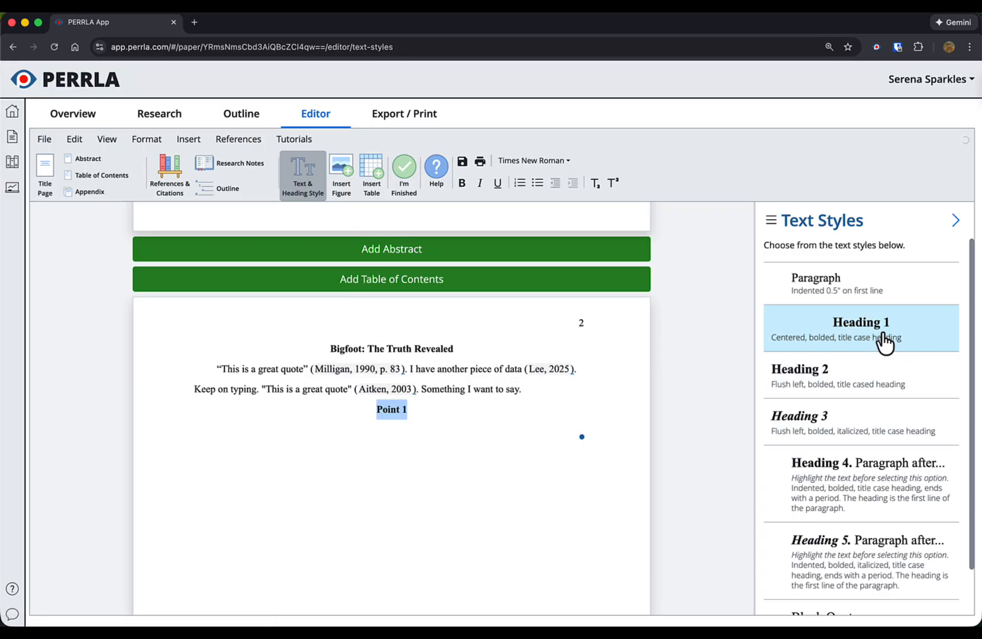
Write the paragraph “This is perfect as it is.” under the Point 1 heading.
click(498, 409)
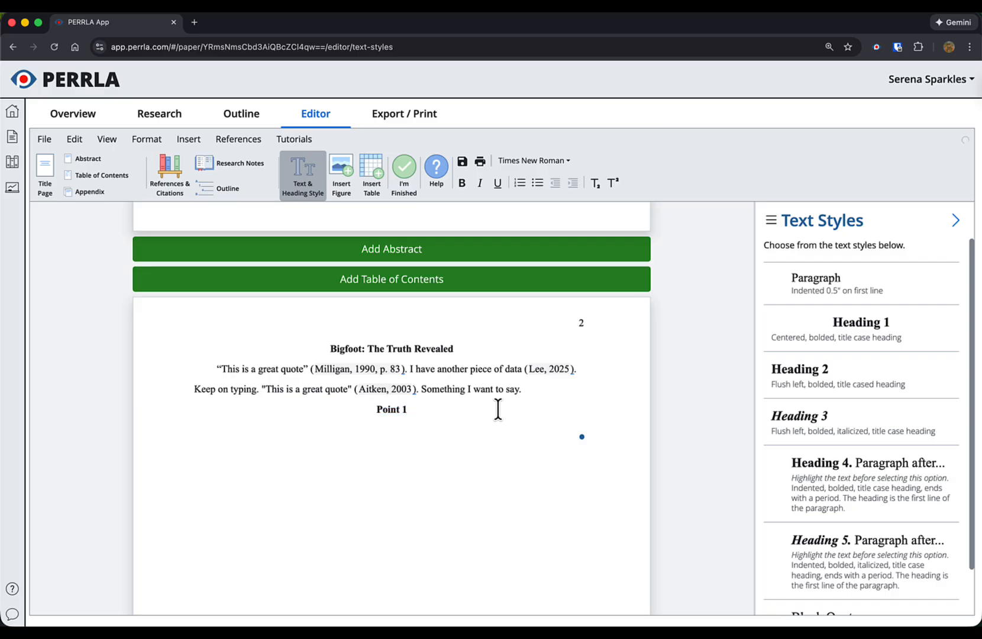
key(Return)
text(This is perfect as it is.)
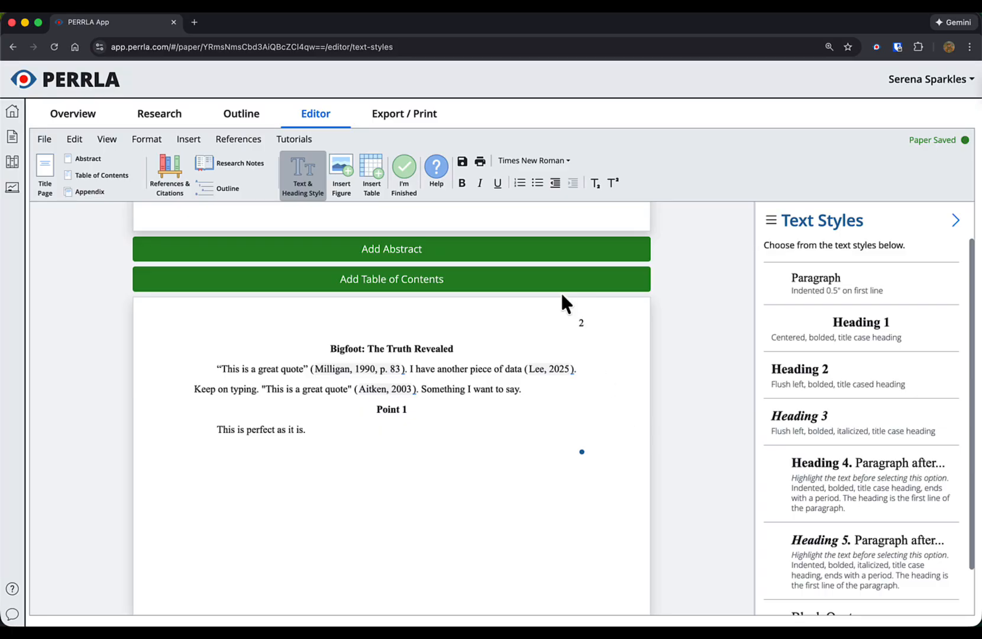
Check the body citations and reference list, then download the finished paper as a simplified Word document and open it in Word.
click(406, 196)
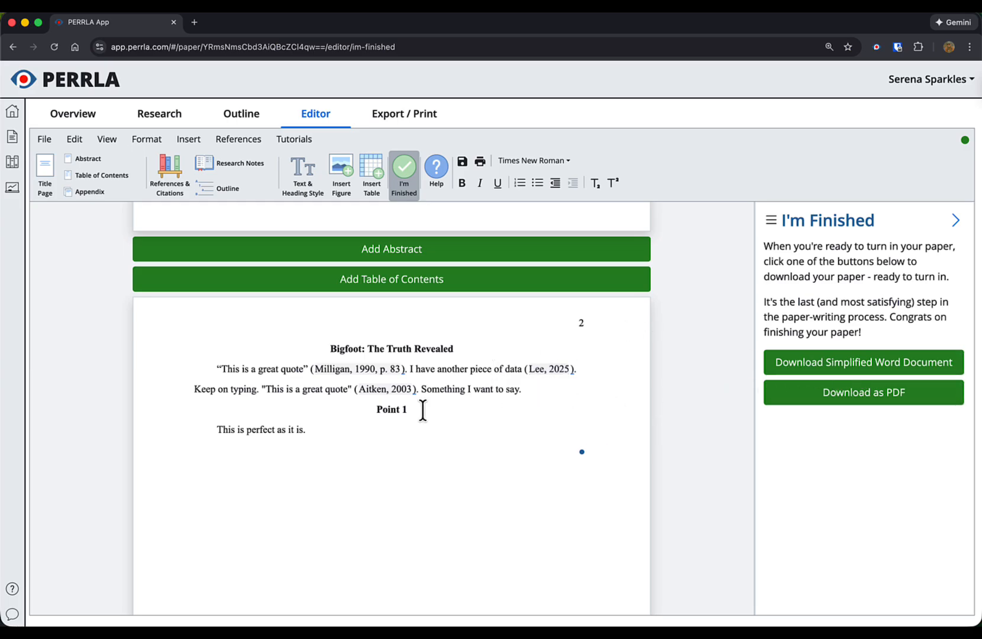
click(397, 393)
scroll(397, 394, up, 5)
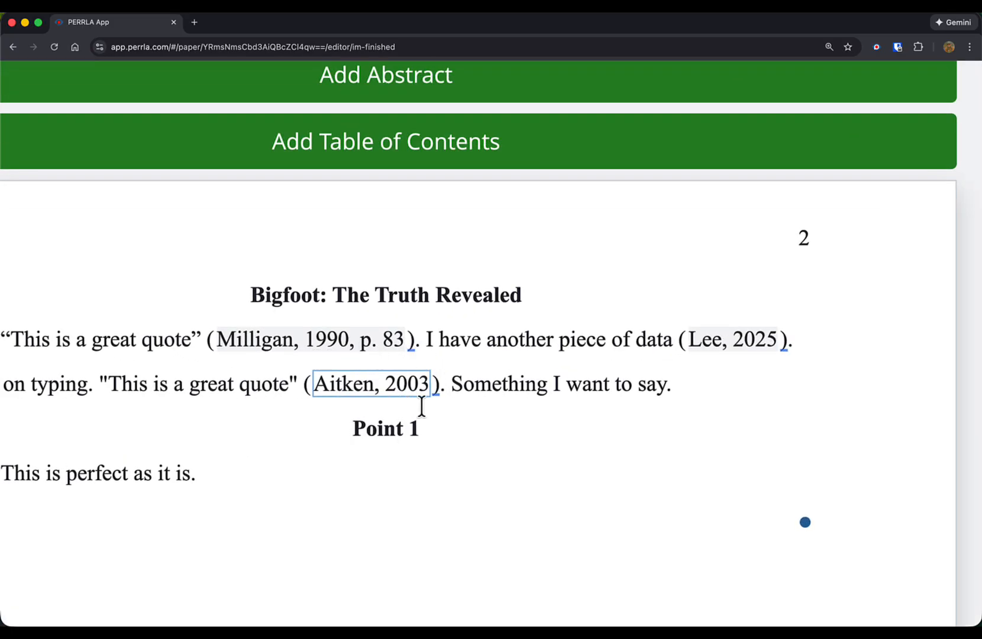
scroll(529, 384, down, 5)
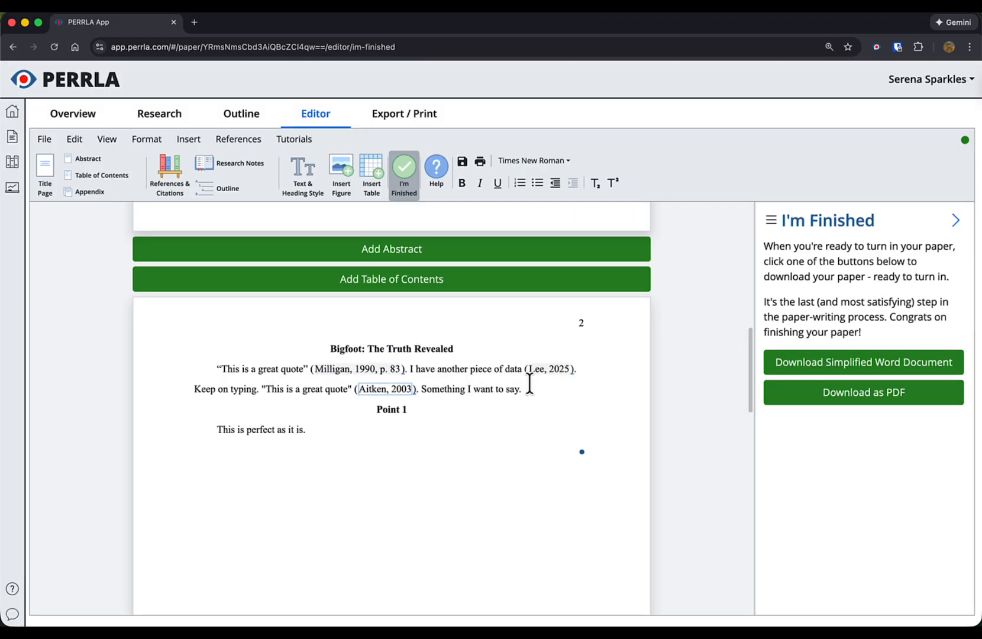
scroll(529, 384, down, 10)
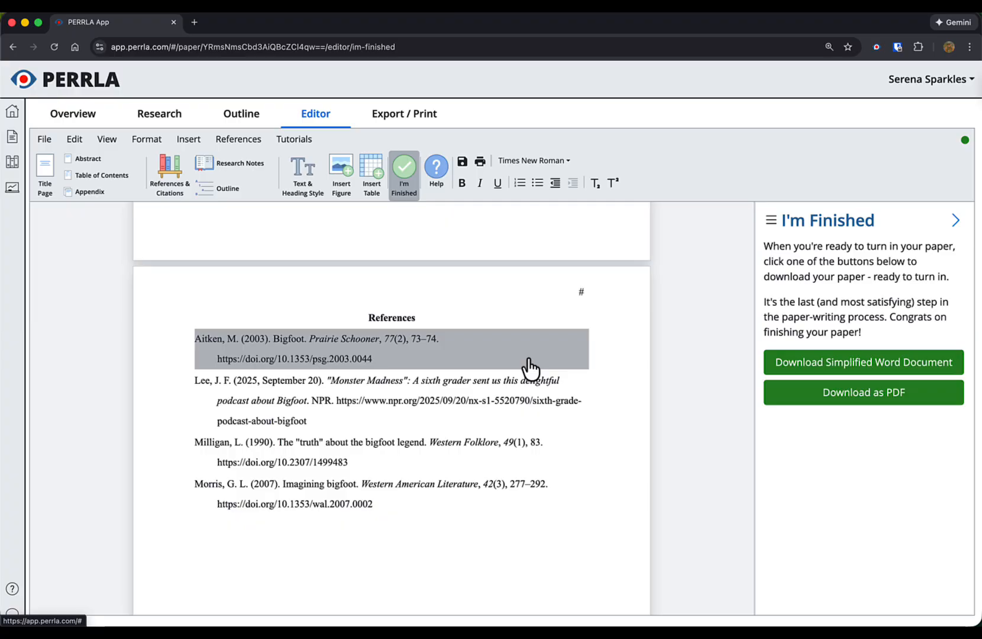
scroll(529, 367, up, 10)
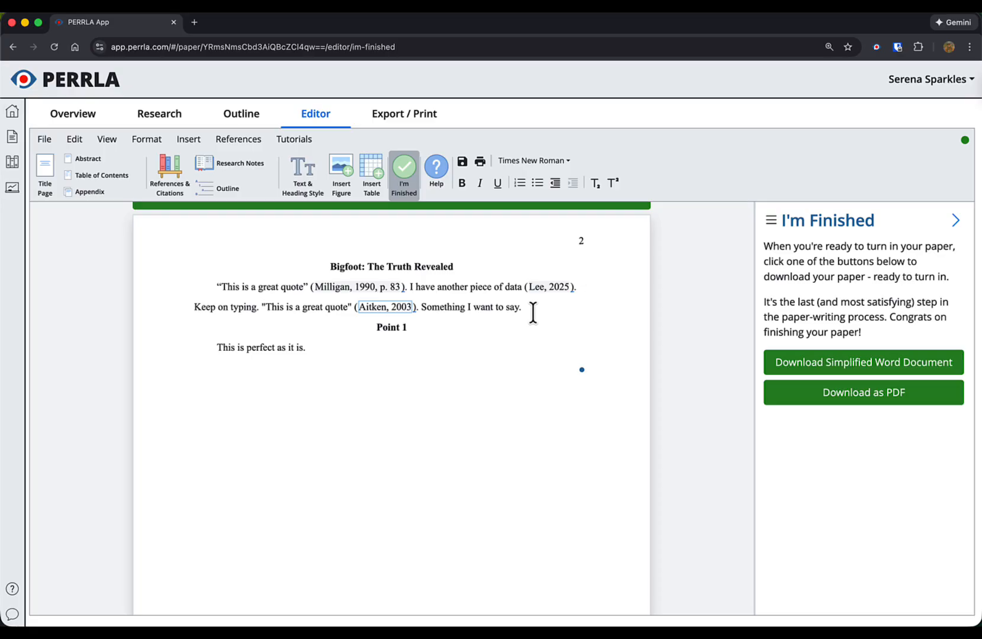
click(796, 367)
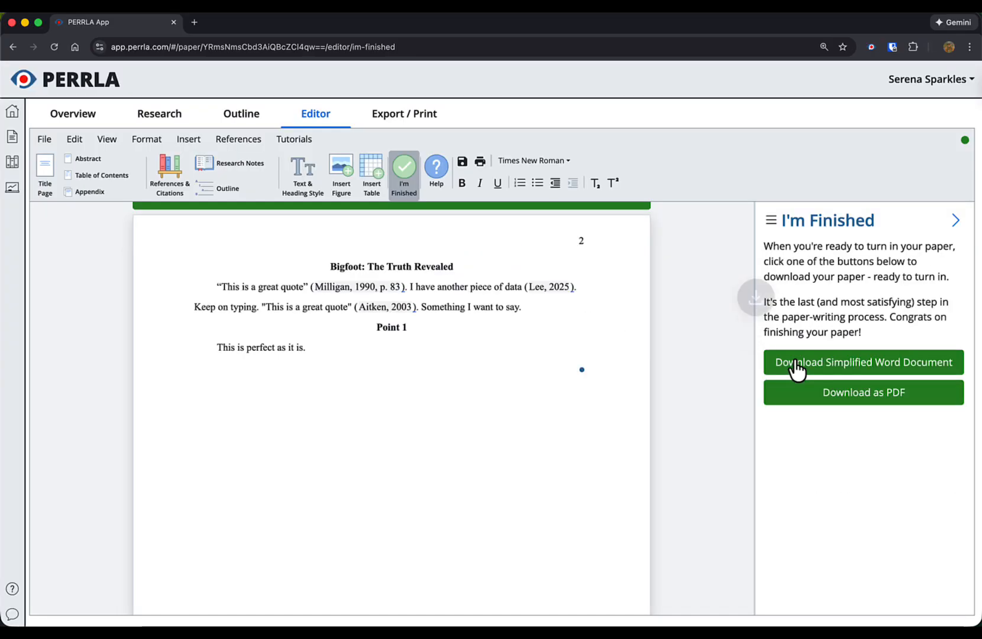
click(841, 84)
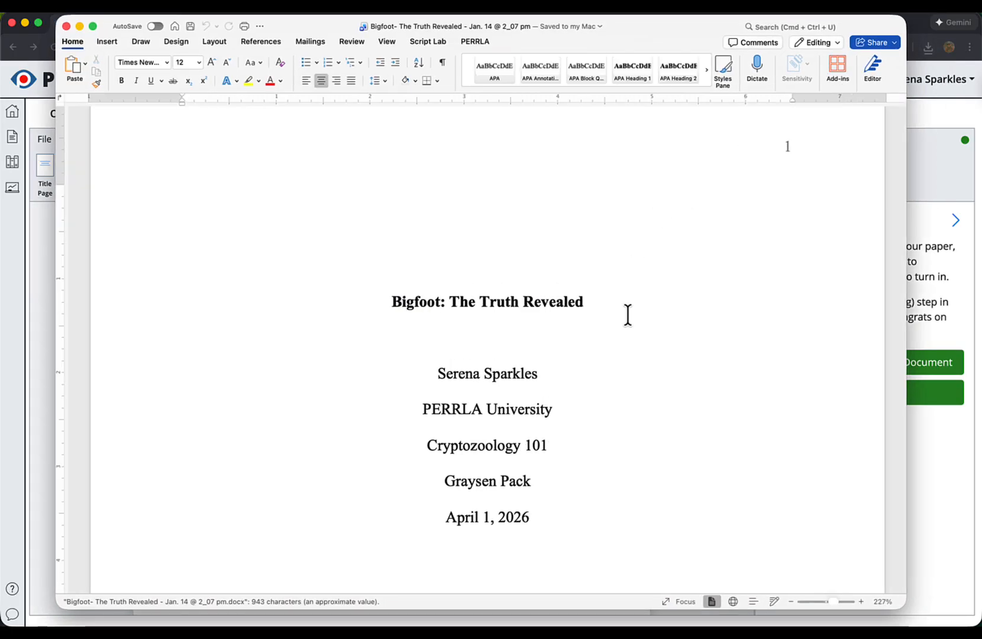
Examine the body page and title page formatting of the downloaded Word document.
scroll(559, 303, down, 15)
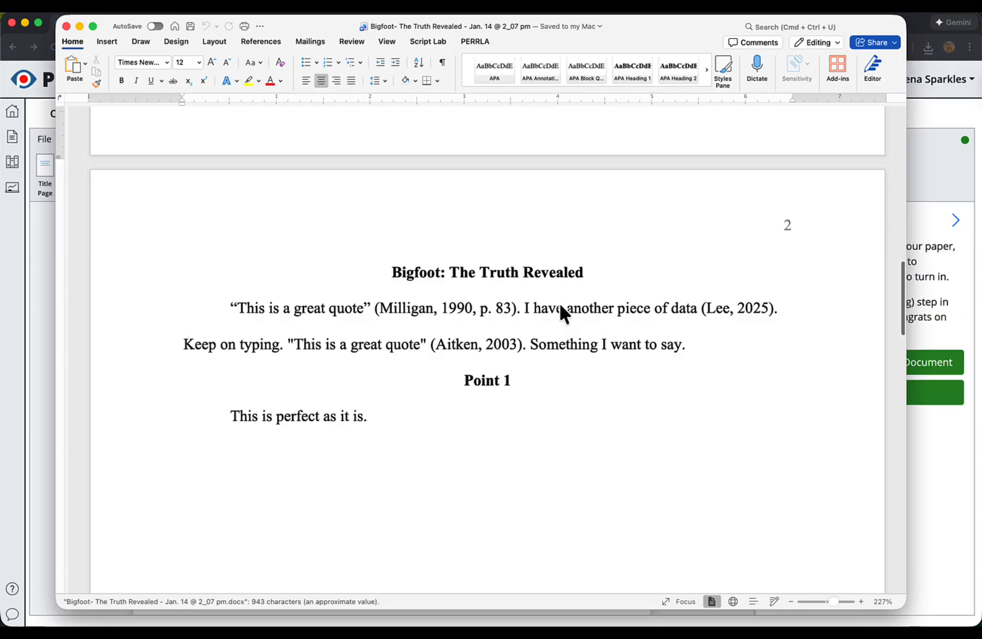
click(441, 255)
scroll(660, 290, down, 3)
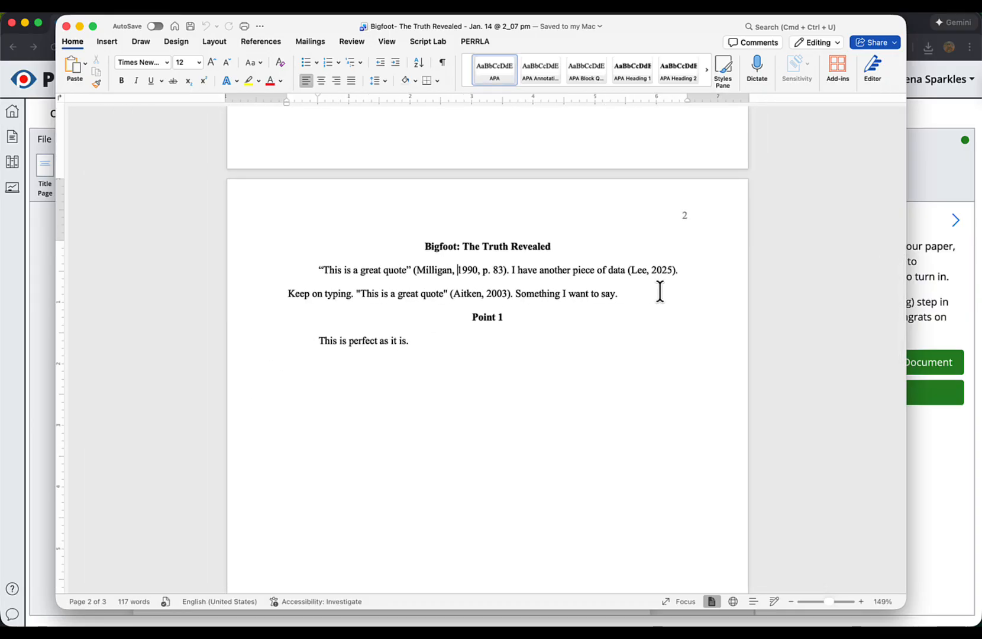
scroll(640, 318, up, 8)
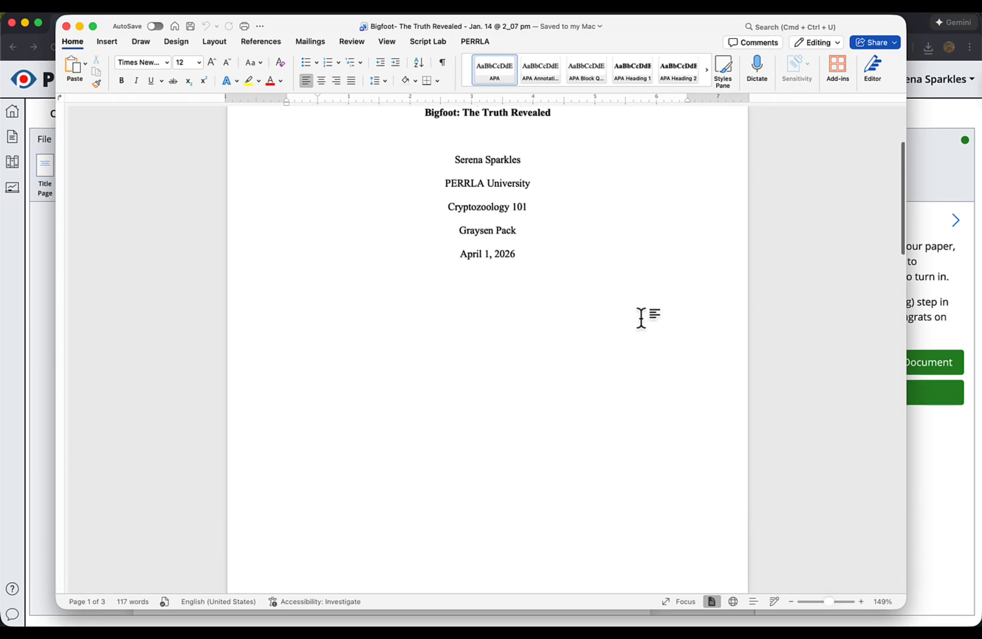
Examine the reference list on the last page of the downloaded Word document and close the document.
scroll(640, 319, down, 4)
scroll(641, 319, down, 15)
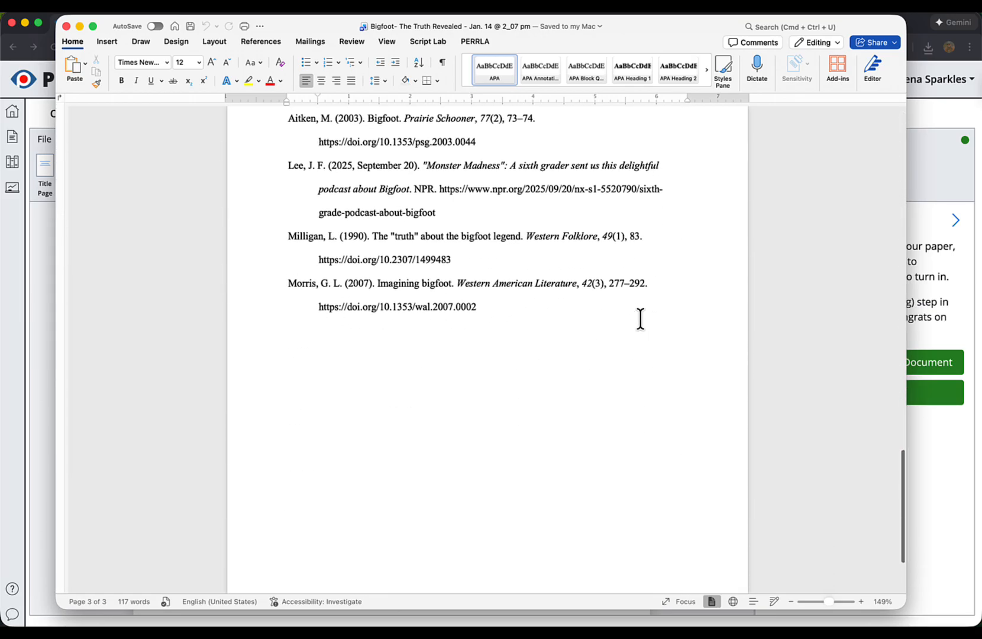
scroll(640, 320, up, 2)
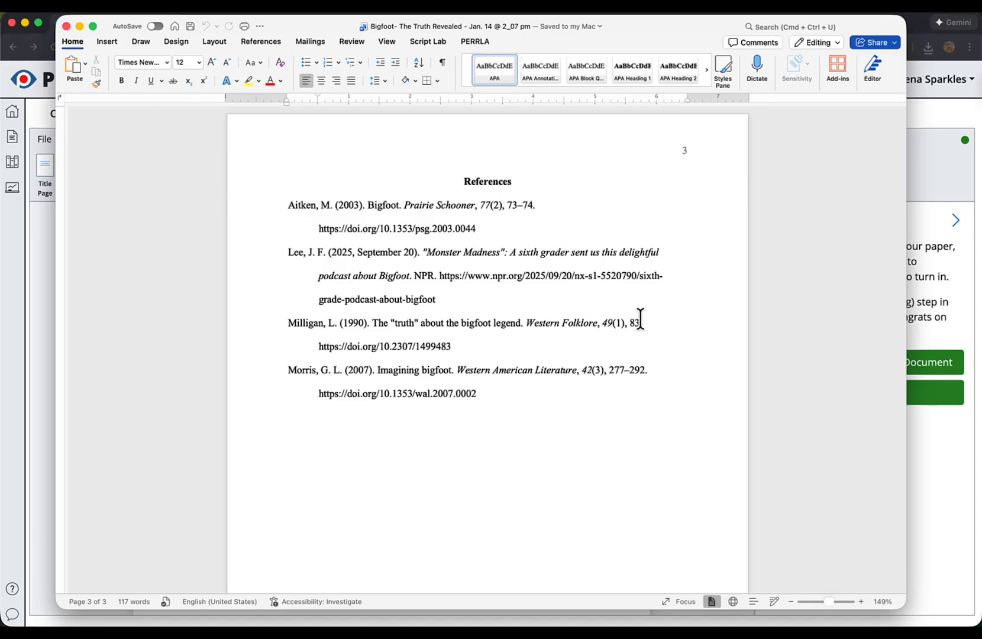
click(67, 26)
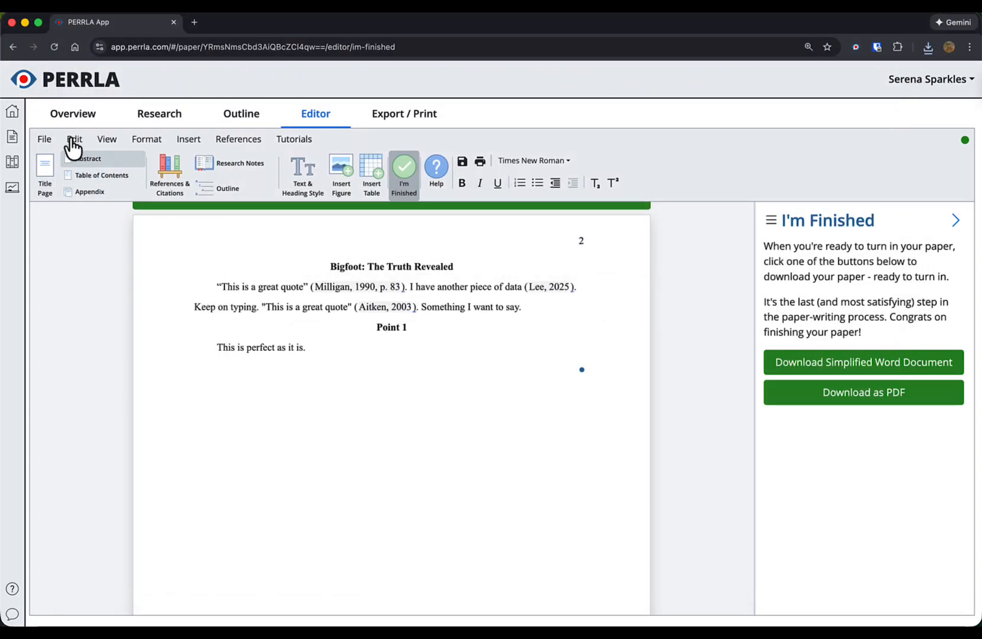
Review the PERRLA dashboard, the list of saved papers and the reference library.
click(11, 114)
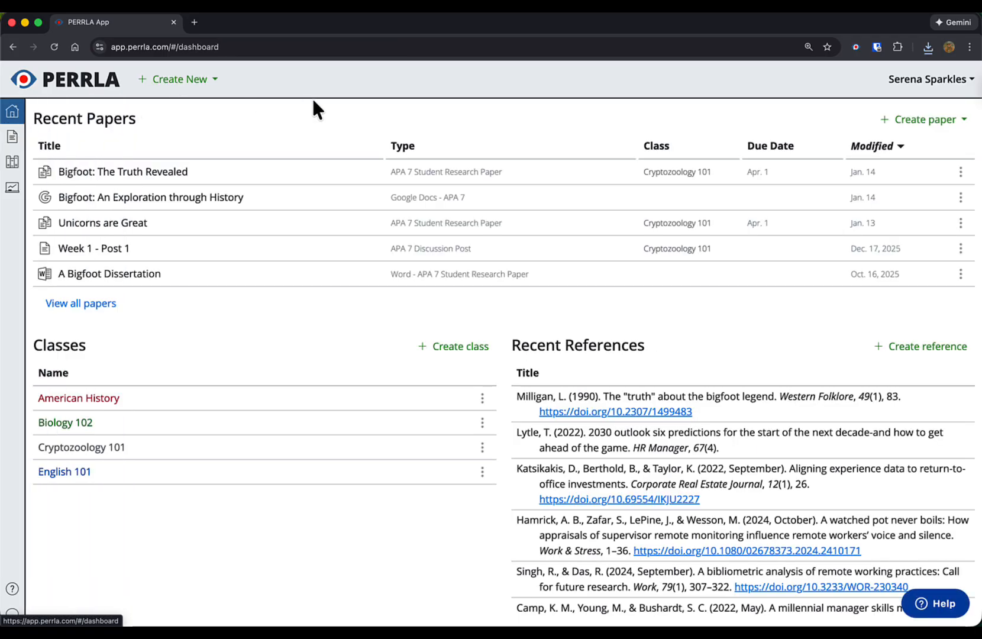
click(12, 142)
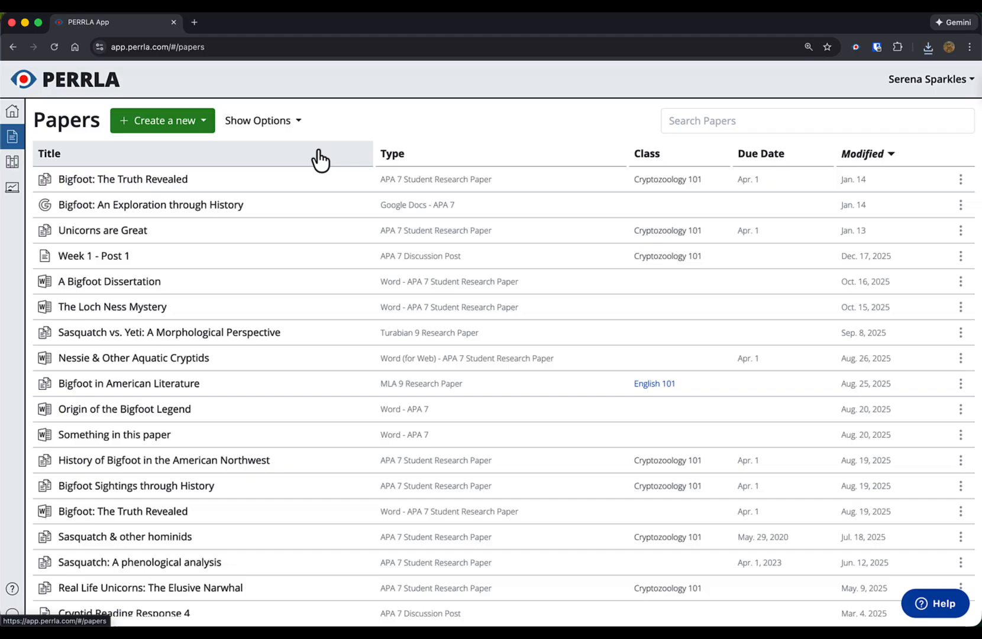
click(14, 165)
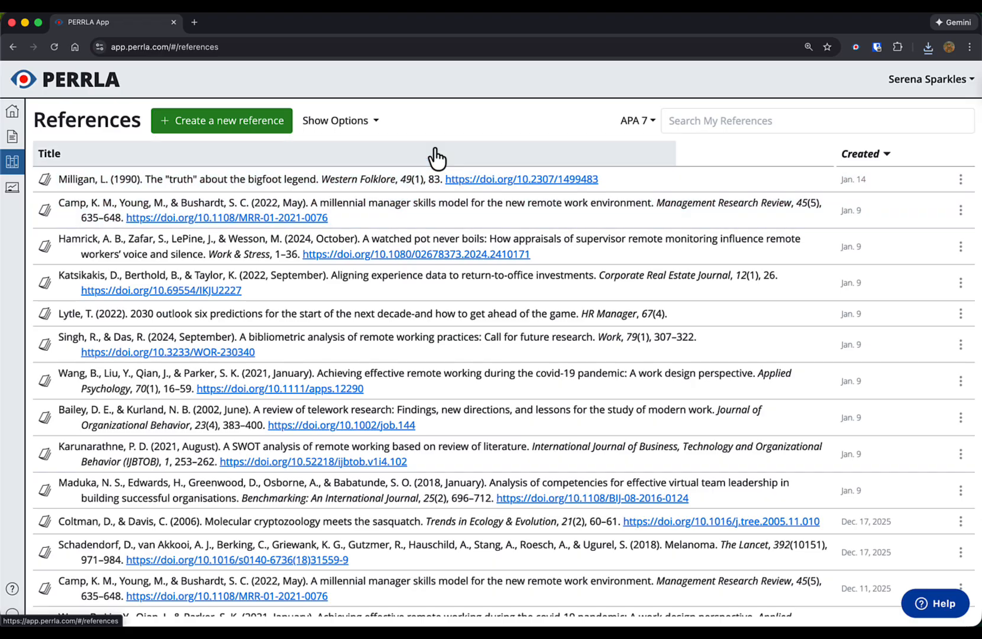
Open a blank document in Microsoft Word and search the Office Add-ins store for "PERRLA".
key(ctrl+Right)
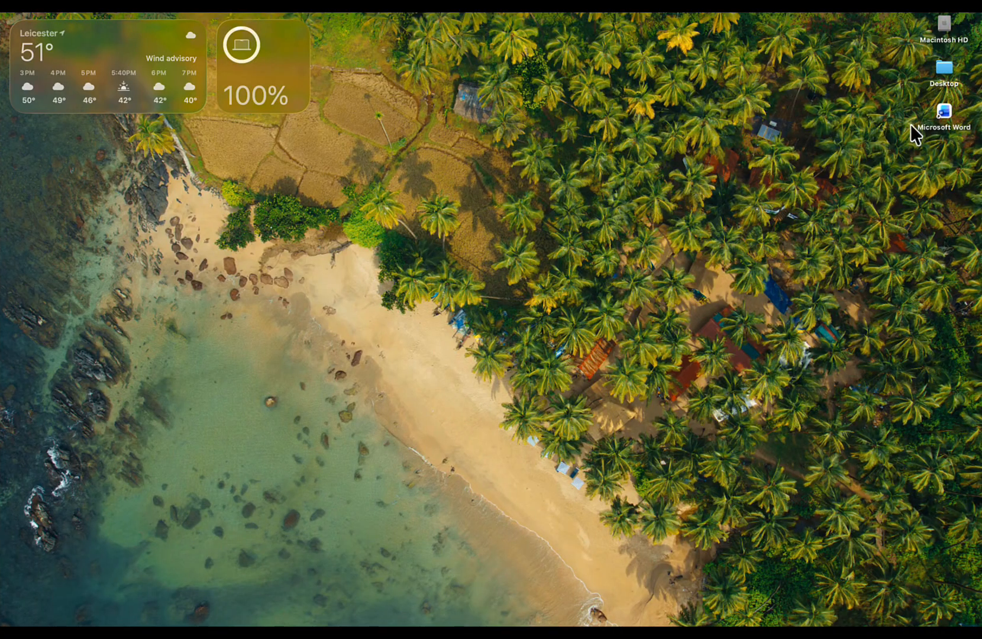
double_click(944, 112)
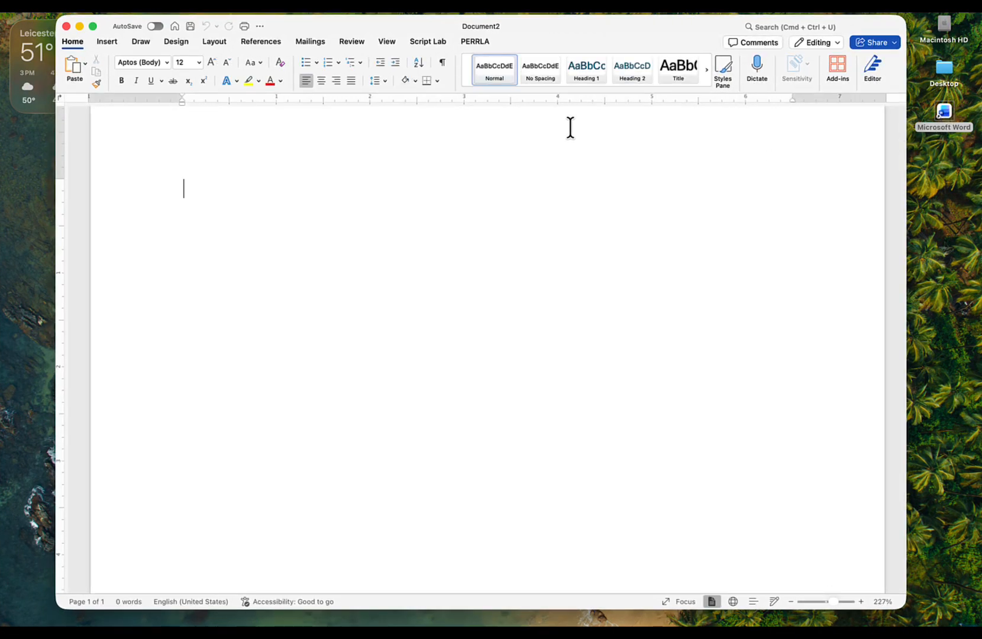
click(844, 72)
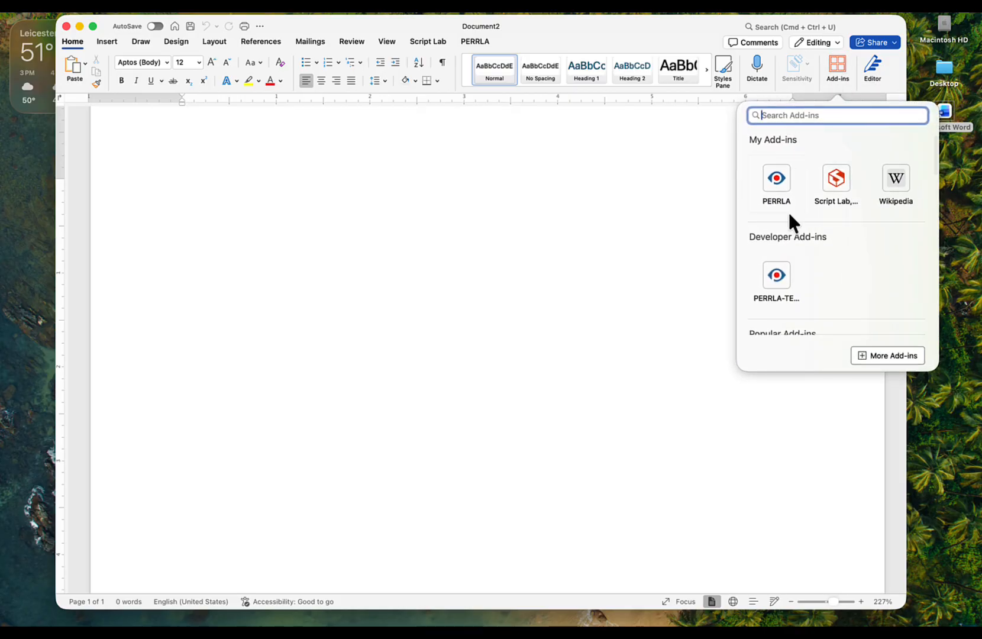
click(859, 355)
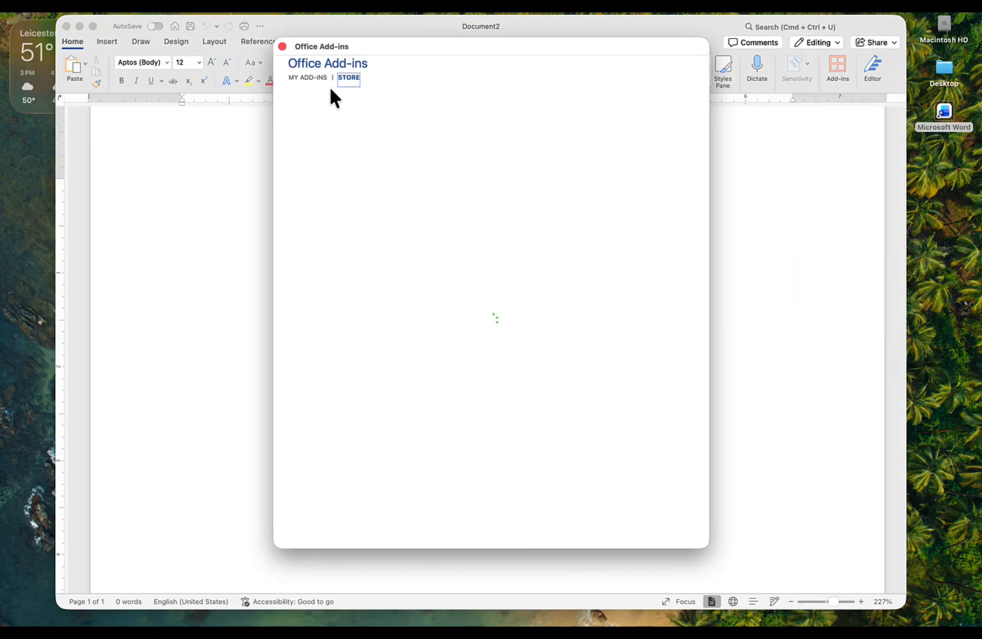
click(335, 127)
text(PERRLA)
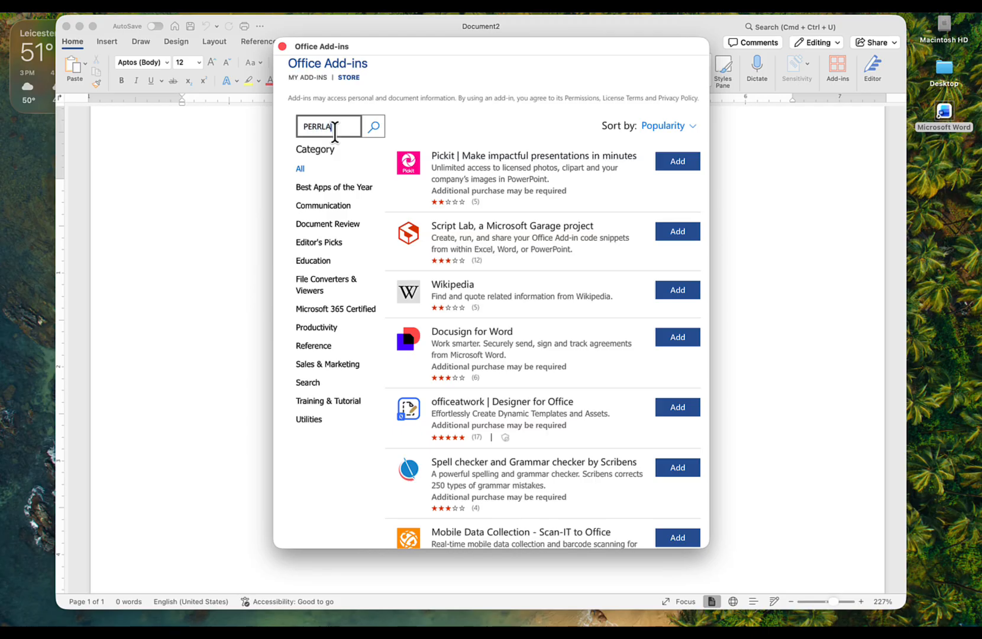
key(Return)
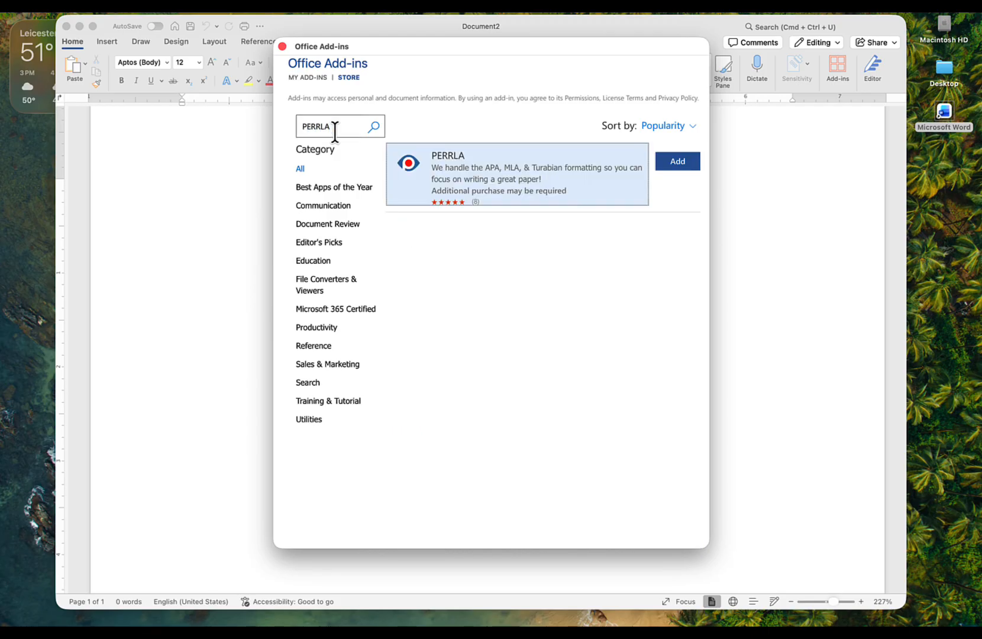
Install the PERRLA add-in in Word and dismiss its welcome message.
click(684, 166)
click(614, 249)
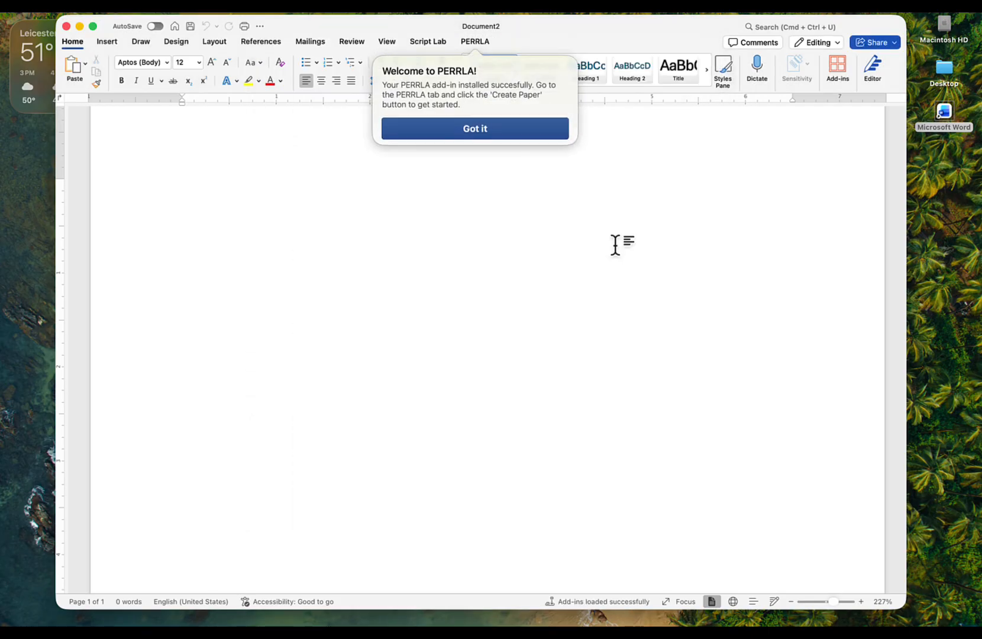
click(502, 135)
Create an APA 7 student research paper titled "Bigfoot Paper Number 2" with the PERRLA add-in.
click(472, 46)
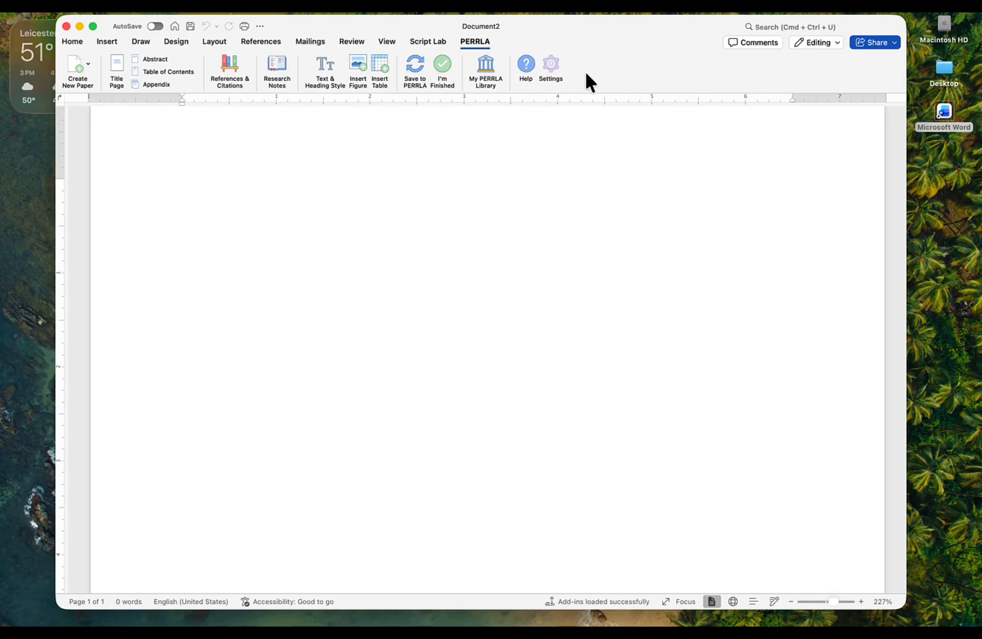
click(73, 71)
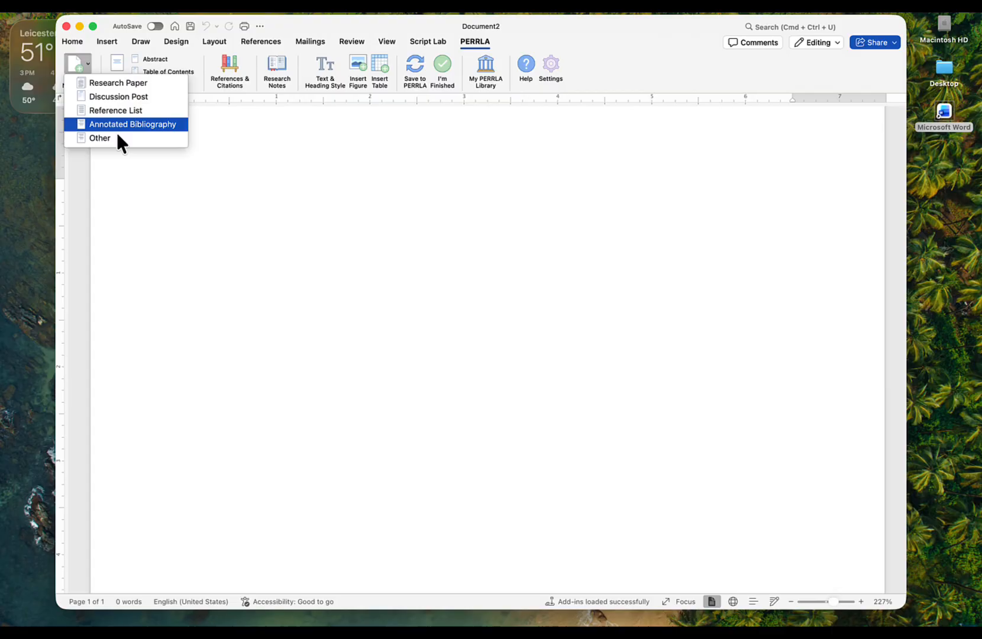
click(145, 83)
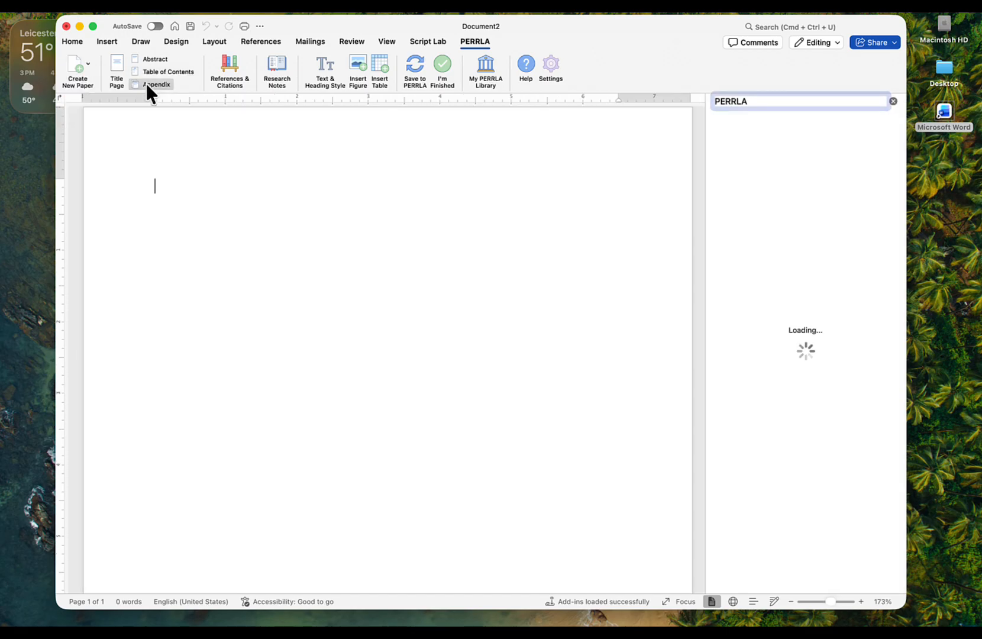
click(765, 241)
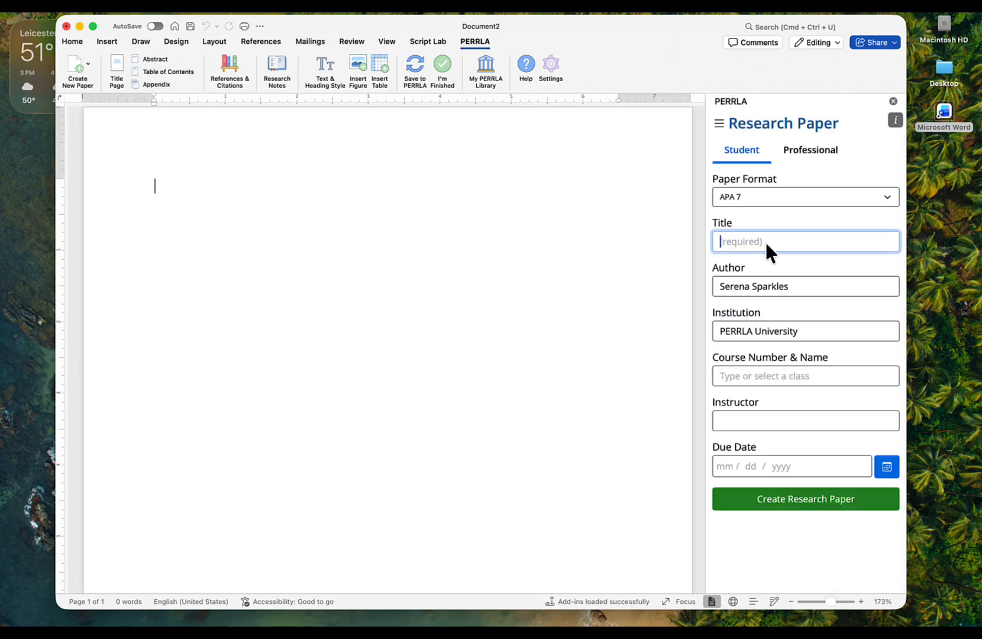
text(Bigfoot Paper Number 2)
click(802, 507)
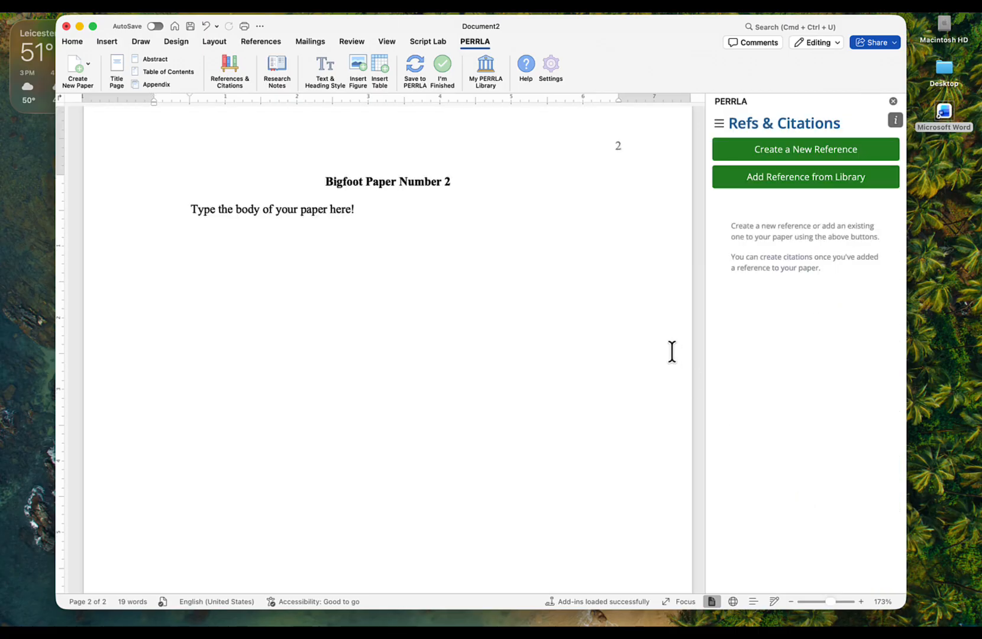
Add the 1990 Western Folklore reference on the bigfoot legend from the library and check the new References page.
scroll(672, 351, down, 5)
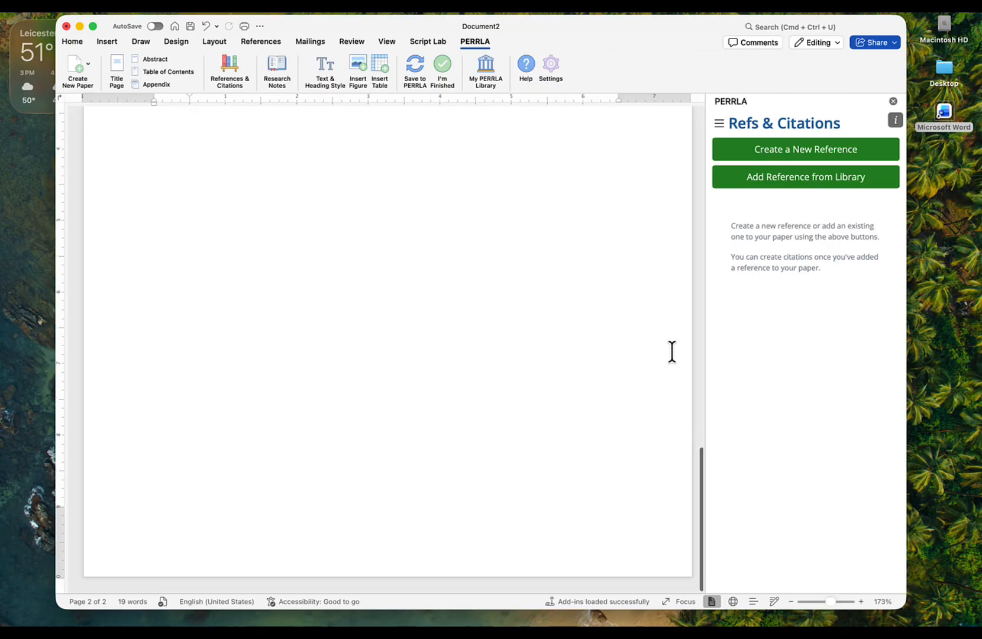
scroll(602, 322, up, 5)
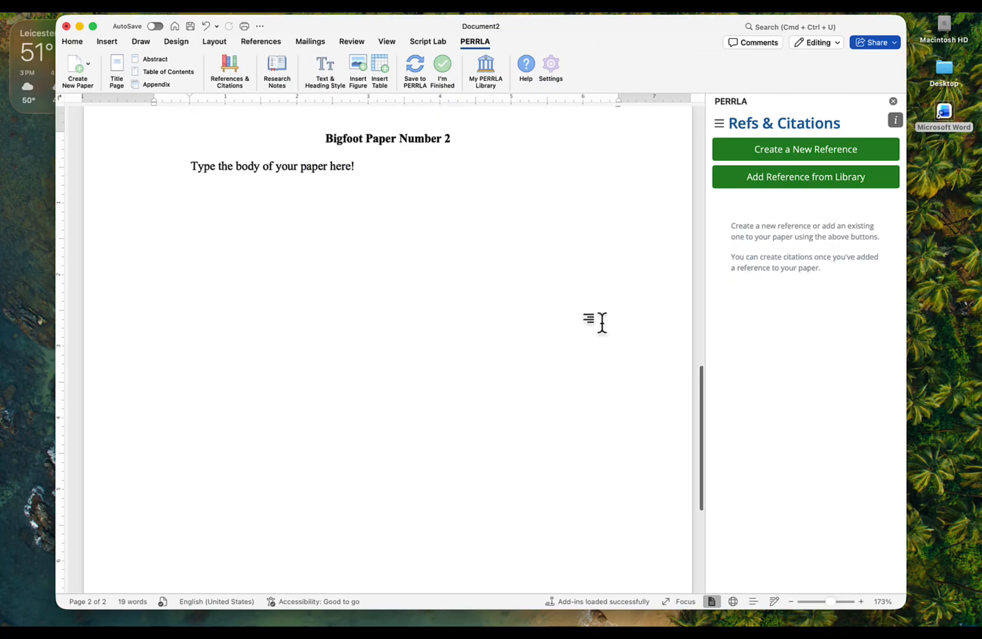
click(791, 177)
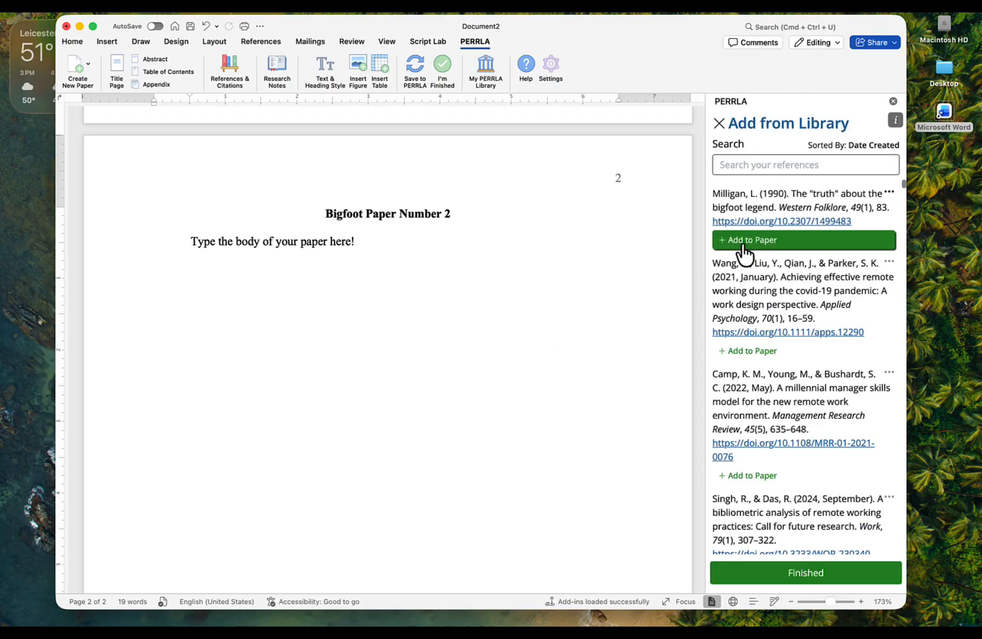
click(744, 241)
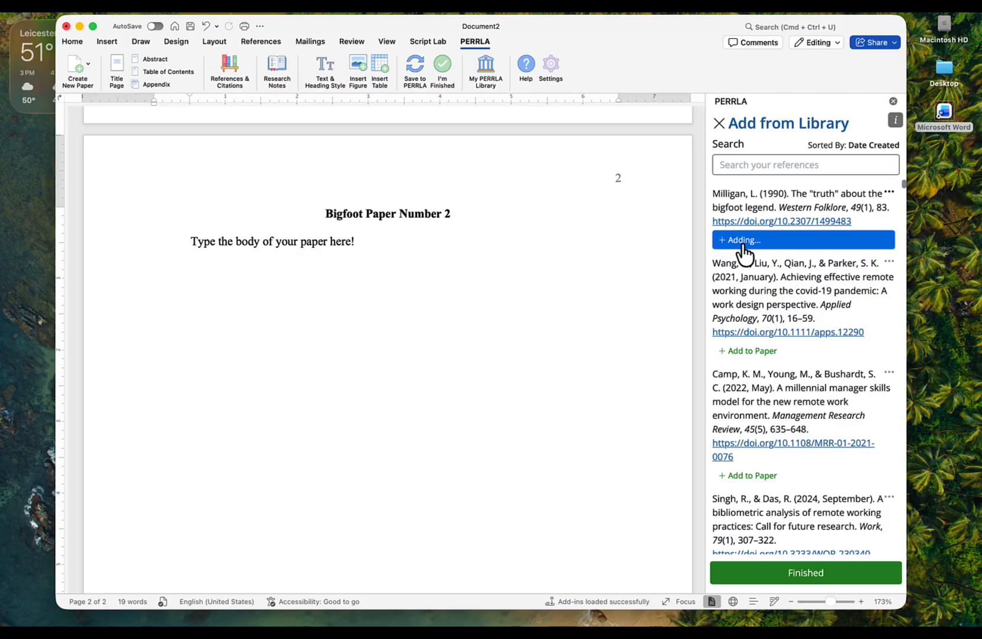
scroll(684, 319, down, 7)
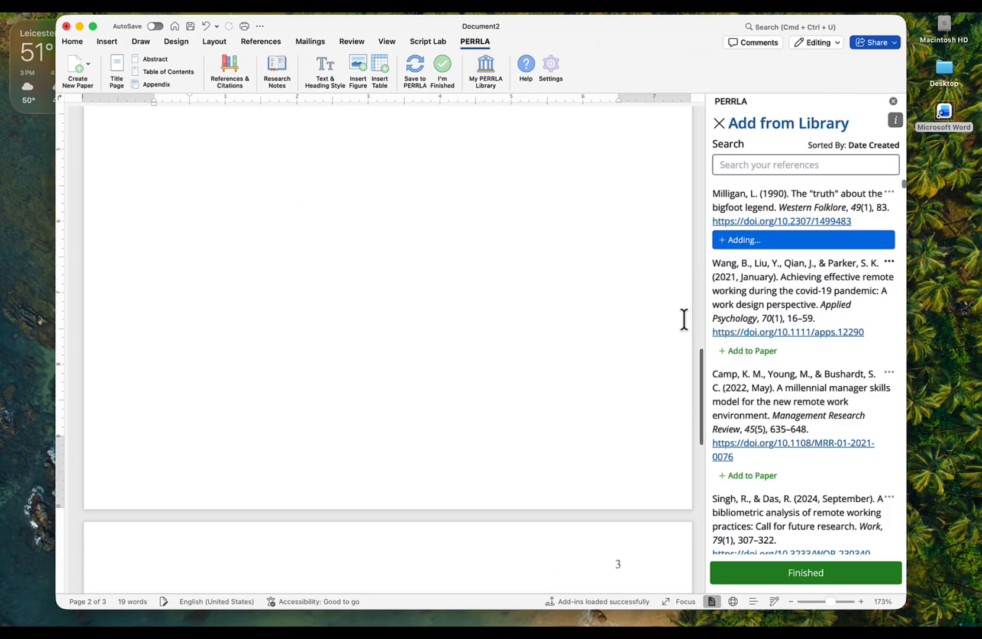
scroll(684, 320, down, 6)
click(478, 362)
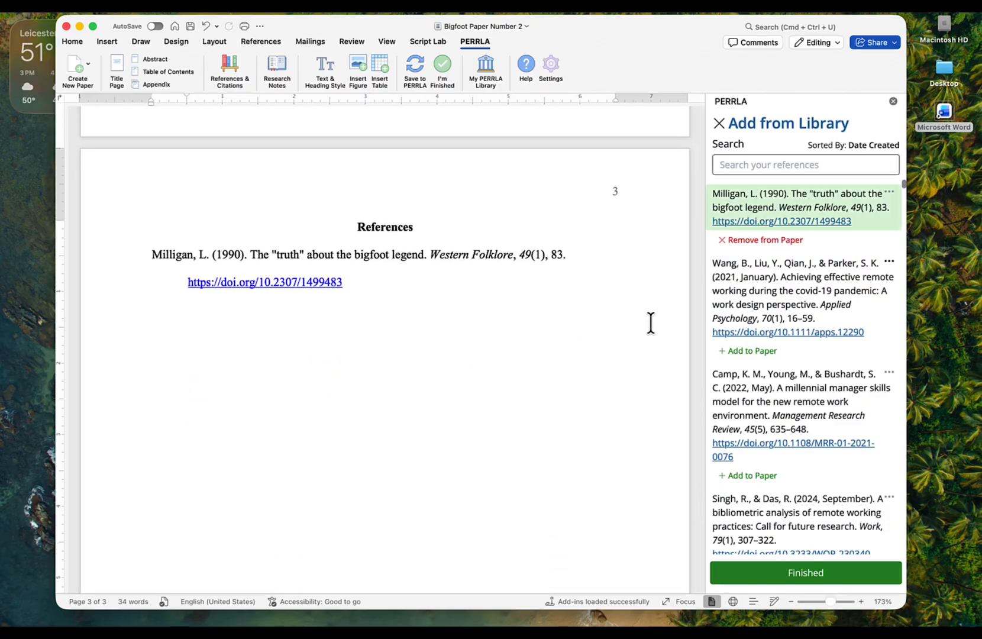
Search the library for "bigfoot", add the 2003 Prairie Schooner article "Bigfoot" to the paper, and finish adding references.
click(750, 165)
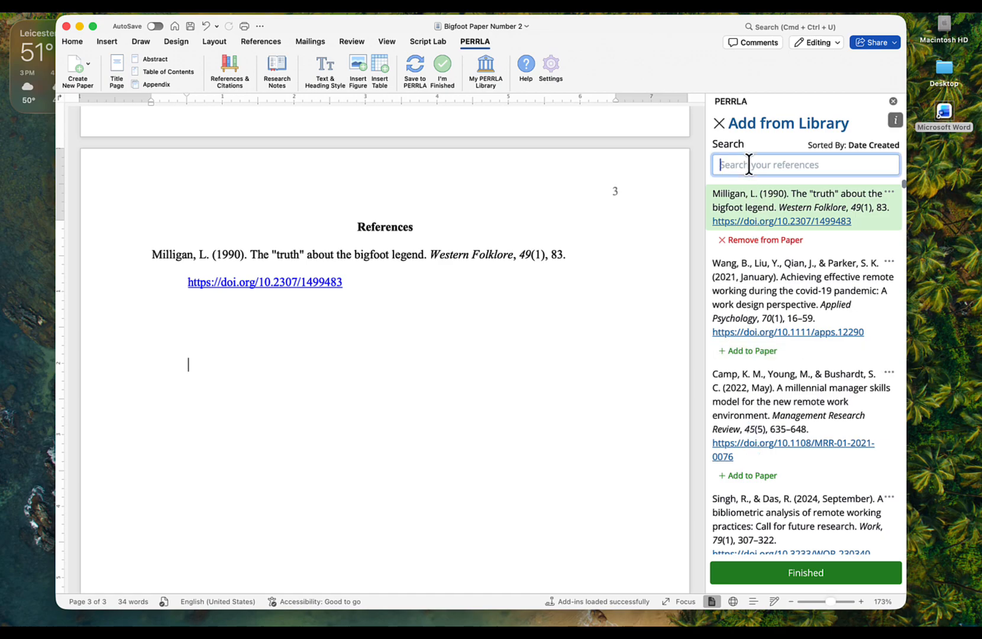
text(bigfoot)
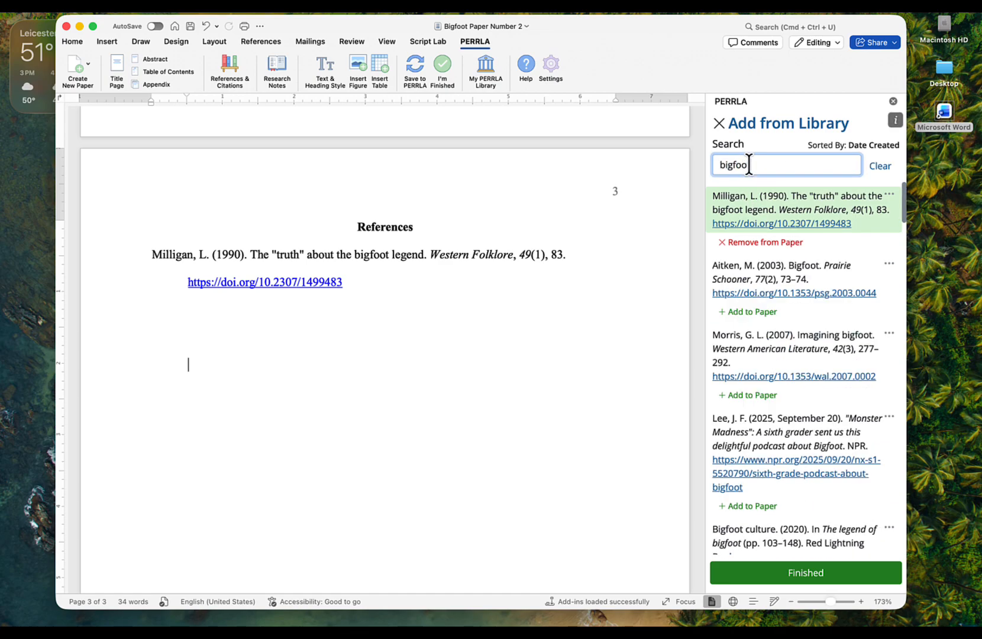
click(747, 312)
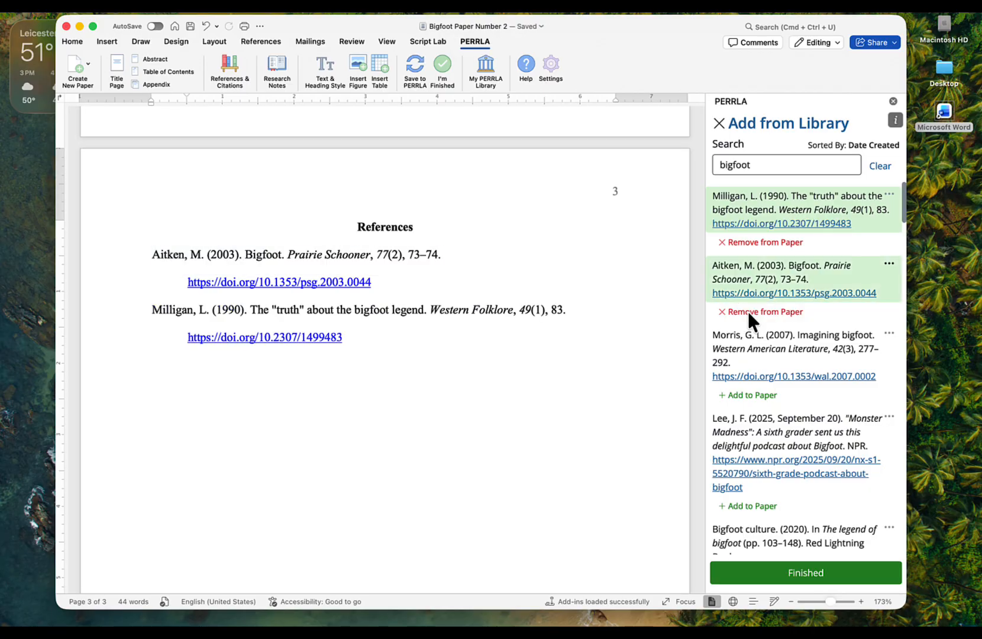
click(768, 573)
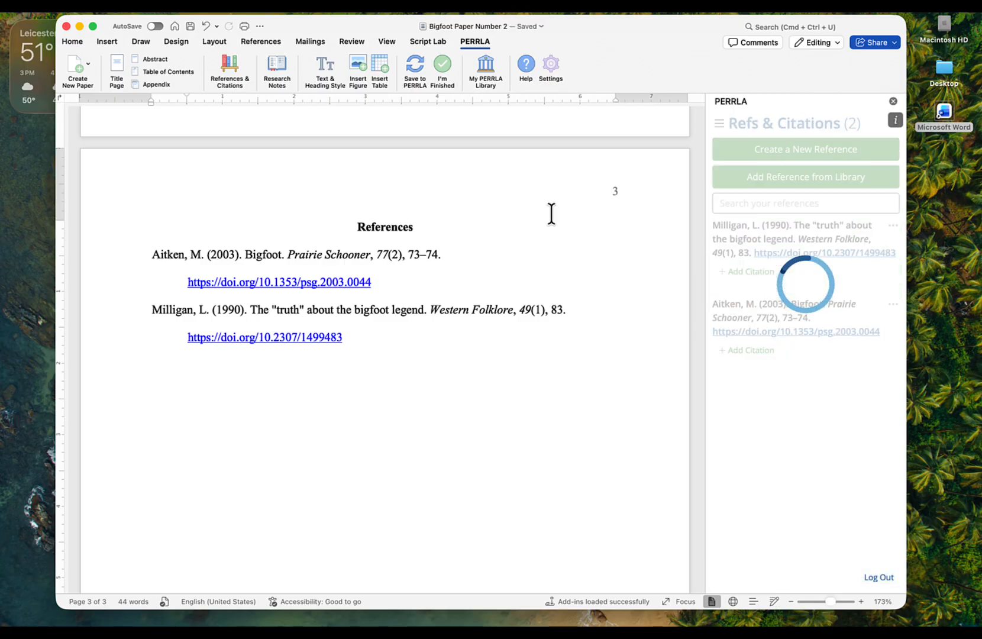
click(485, 260)
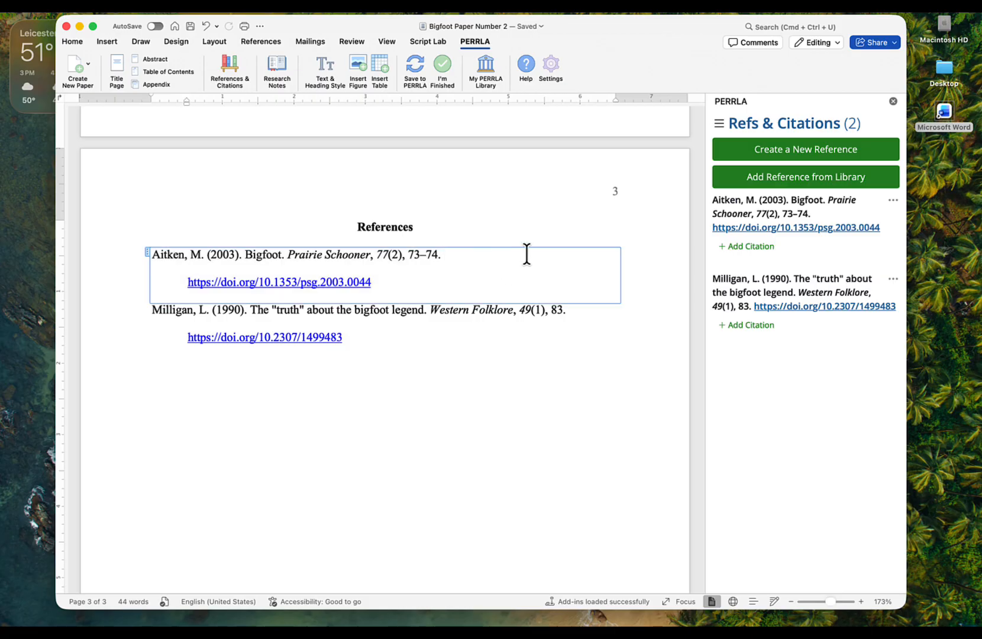
Insert a non-direct-quote citation of the 2003 Prairie Schooner article before the exclamation mark in the body sentence.
scroll(641, 283, up, 5)
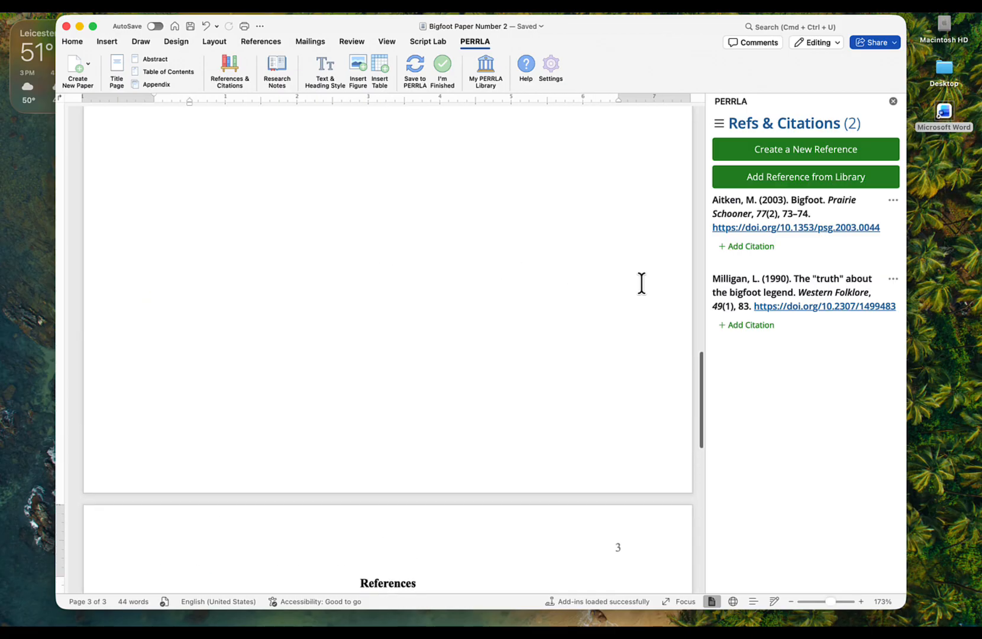
scroll(641, 283, up, 6)
click(371, 228)
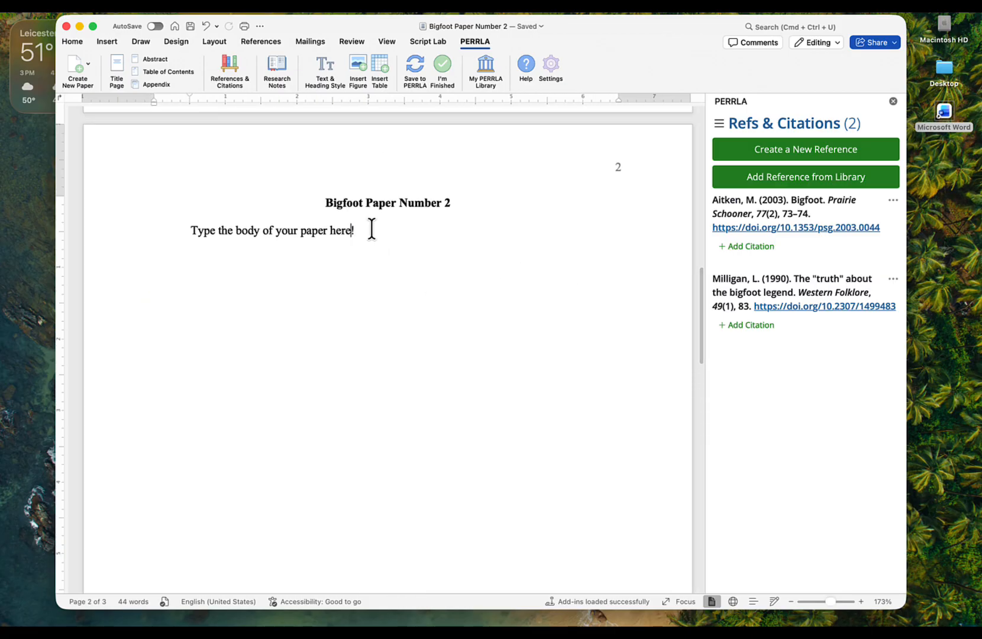
click(750, 246)
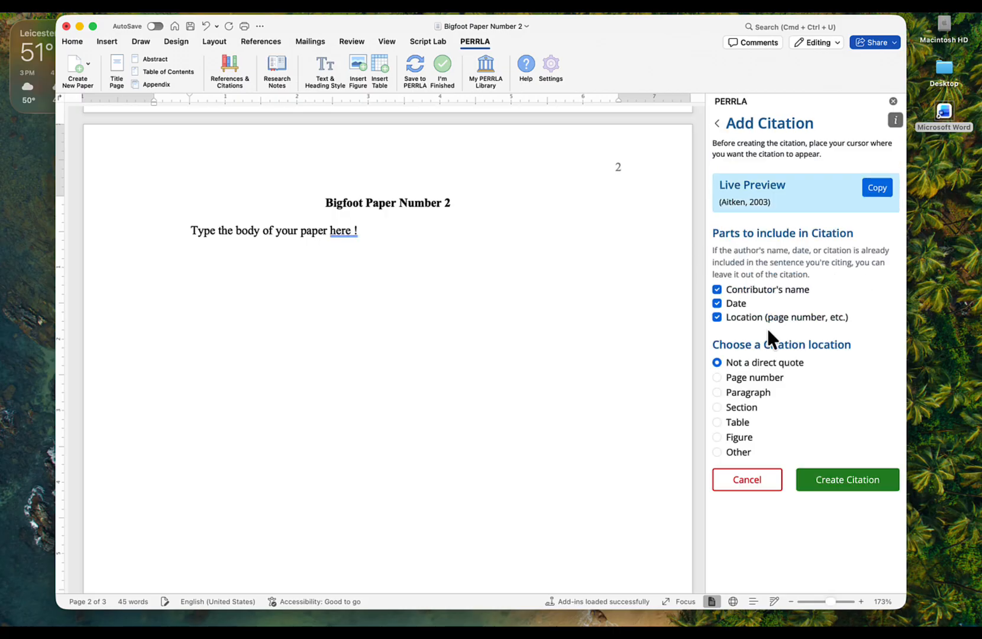
click(821, 480)
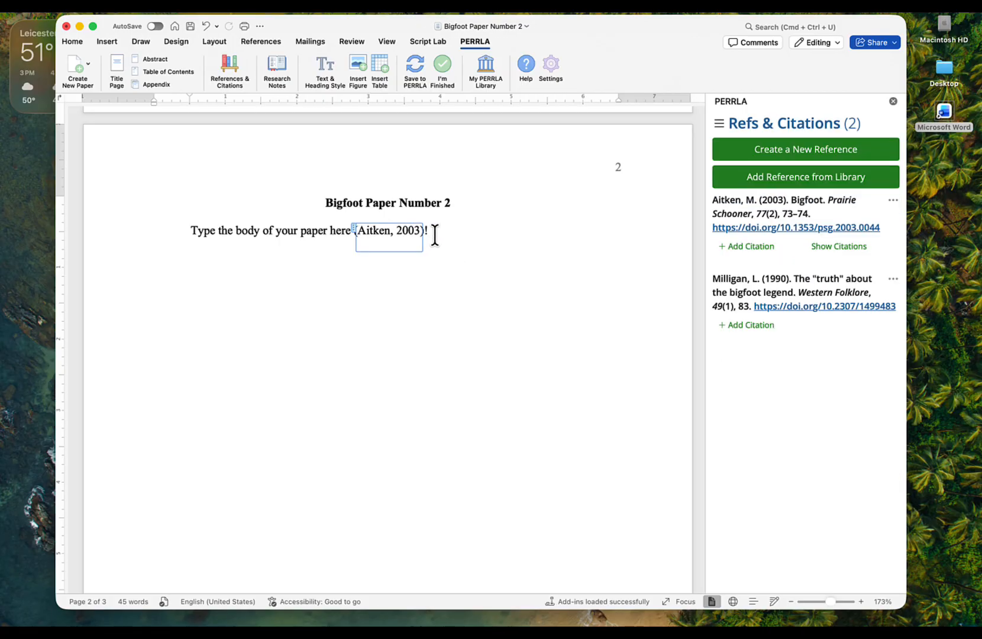
Create a clean copy of the finished "Bigfoot Paper Number 2" and check the plain-text citation on its body page.
click(435, 234)
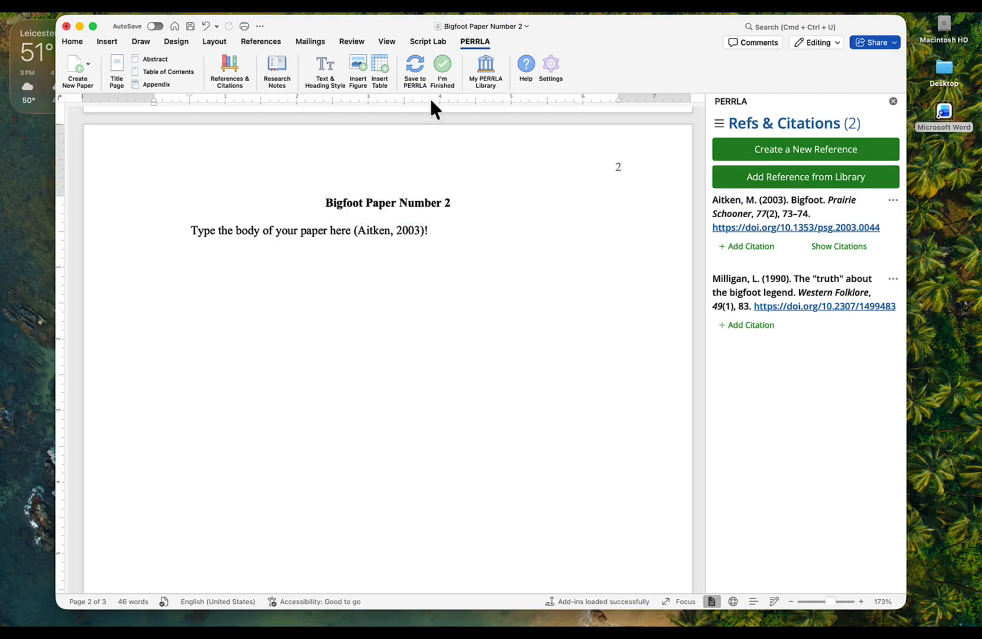
click(442, 80)
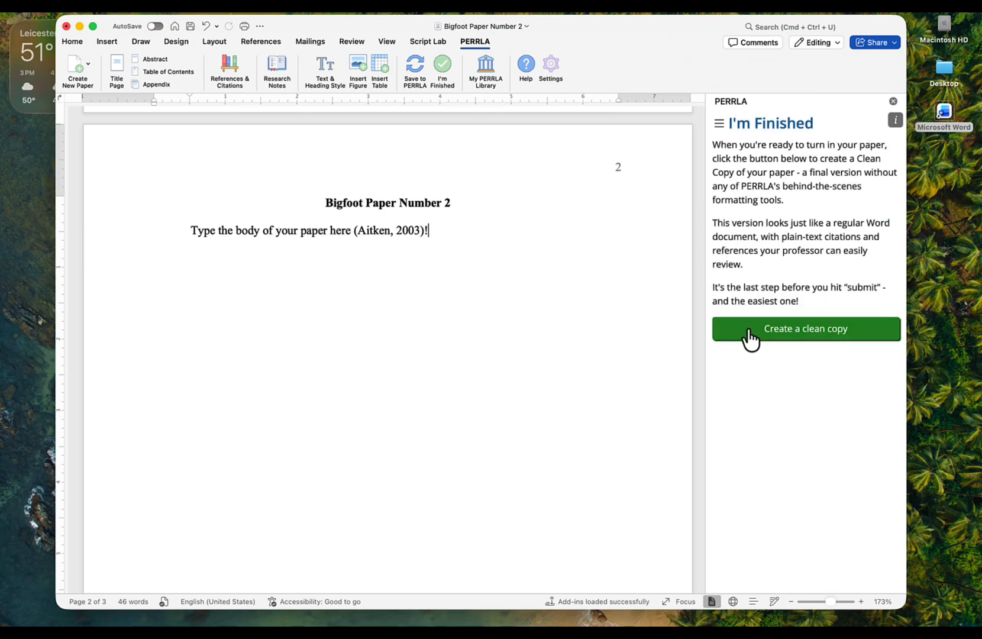
click(748, 329)
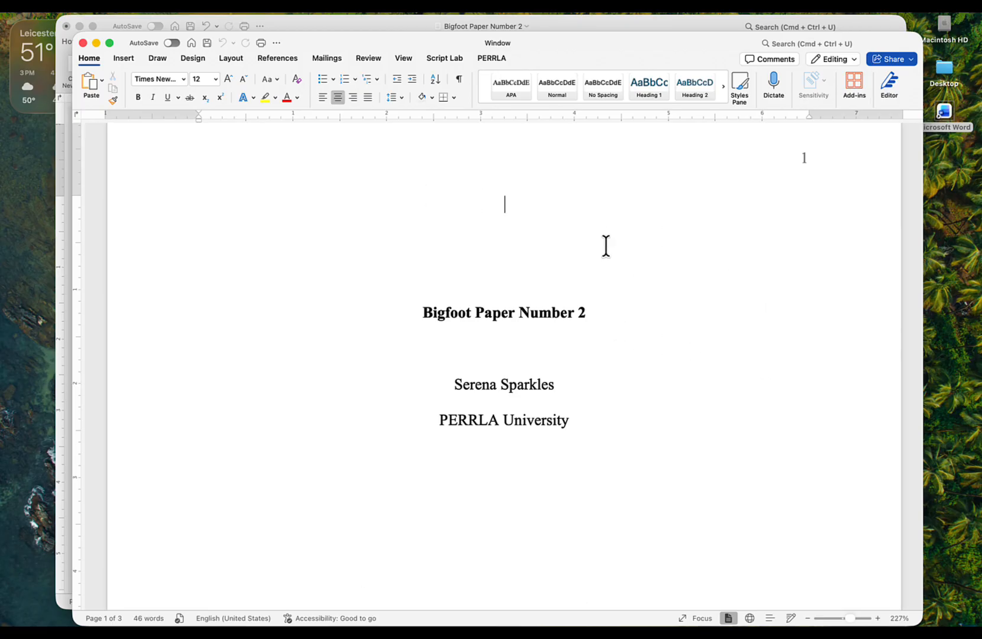
scroll(606, 245, down, 10)
scroll(605, 245, down, 5)
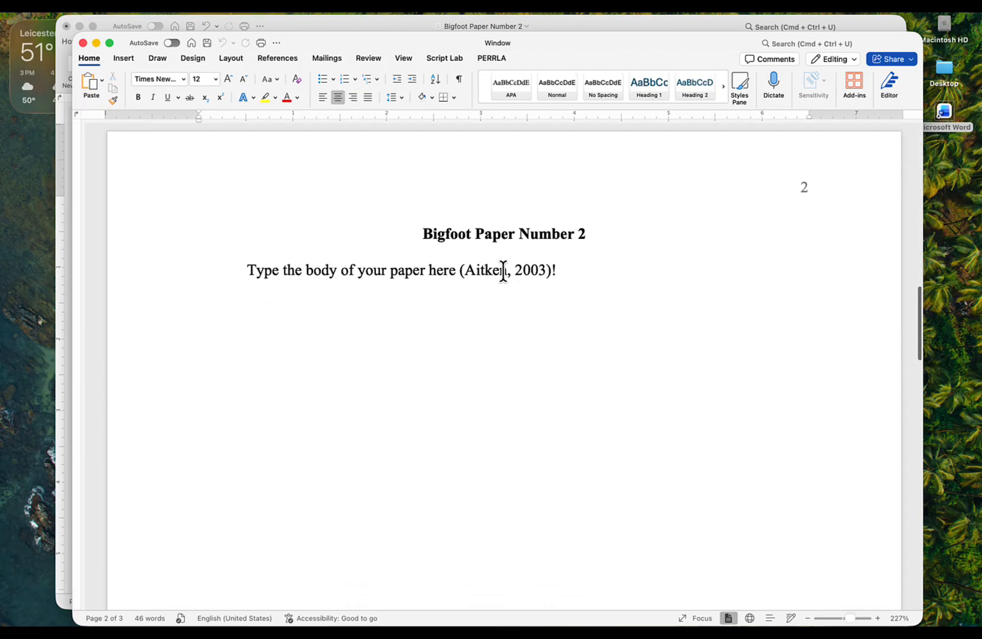
drag(480, 265, 570, 277)
click(580, 268)
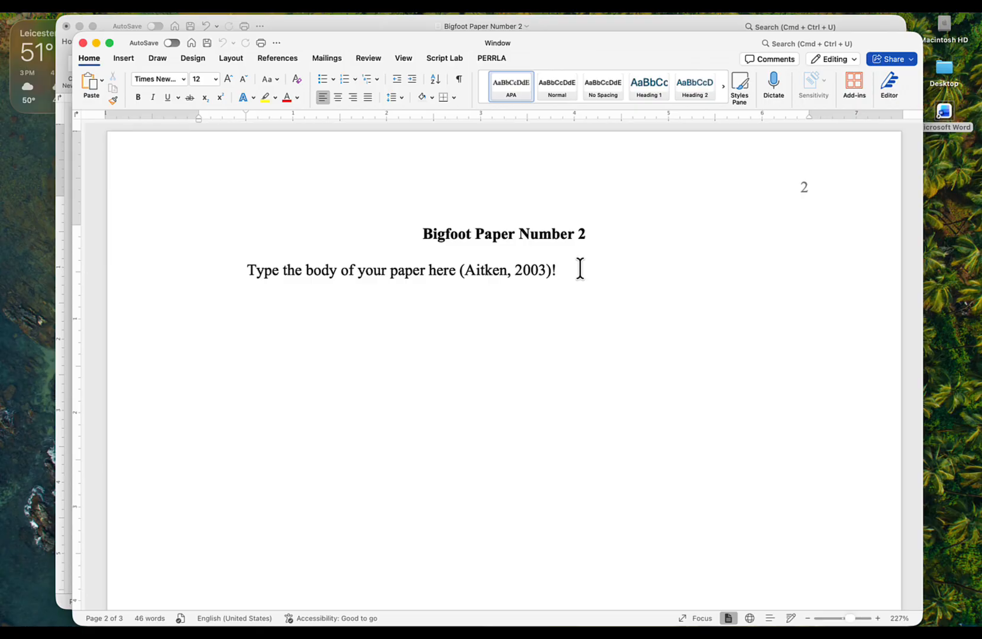
Close the clean copy, review the original paper up to its title page, and switch to the PERRLA web app in the browser.
click(83, 43)
scroll(426, 280, up, 5)
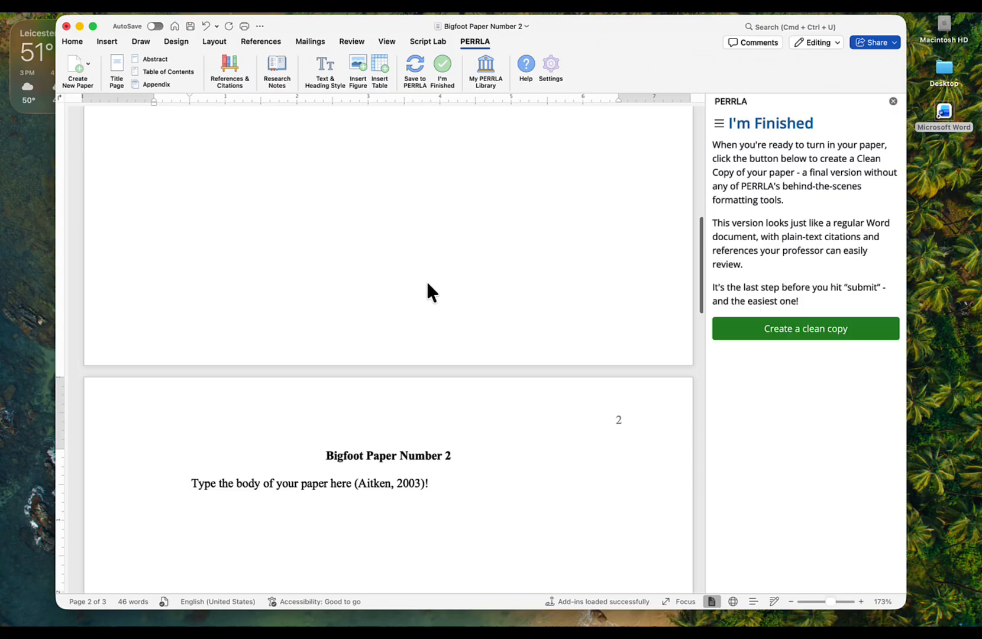
scroll(427, 285, up, 5)
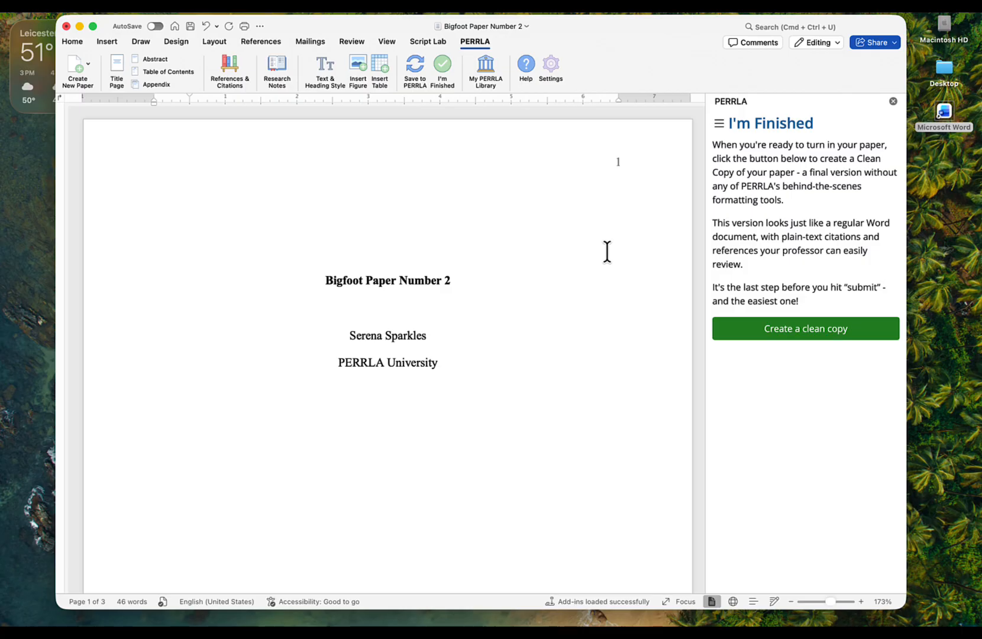
key(ctrl+Left)
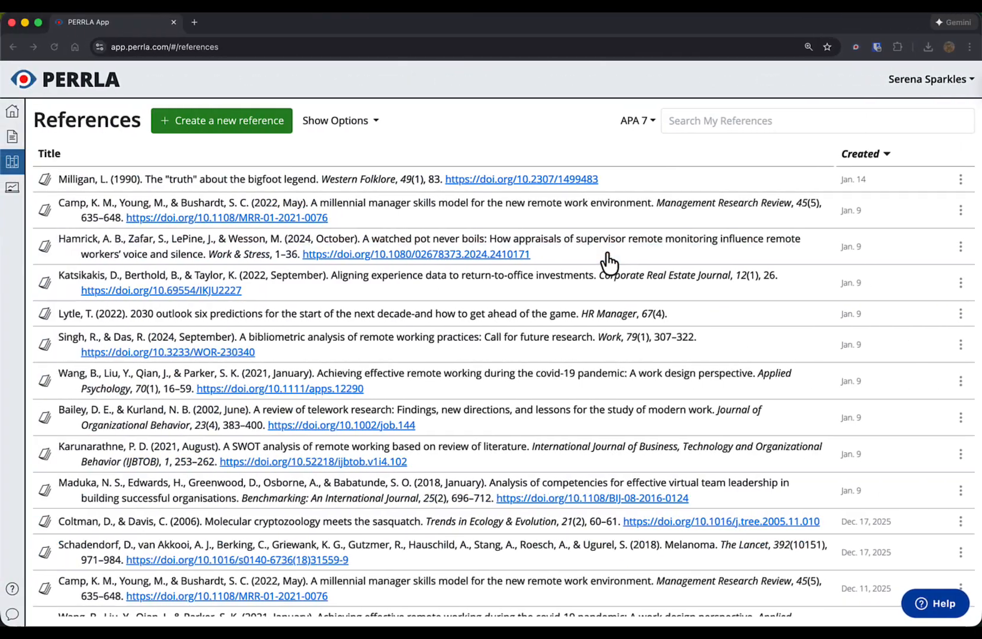